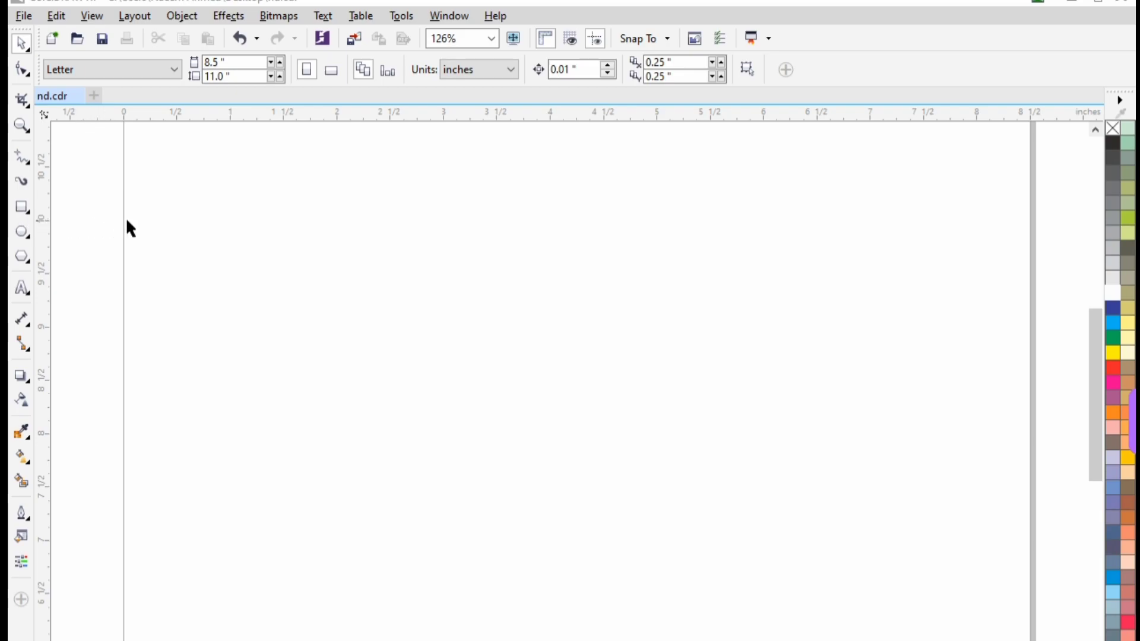
- Draw a 3.519 × 1.173 inch rectangle near the top left of the page
{"action": "left_click", "coordinate": [22, 207]}
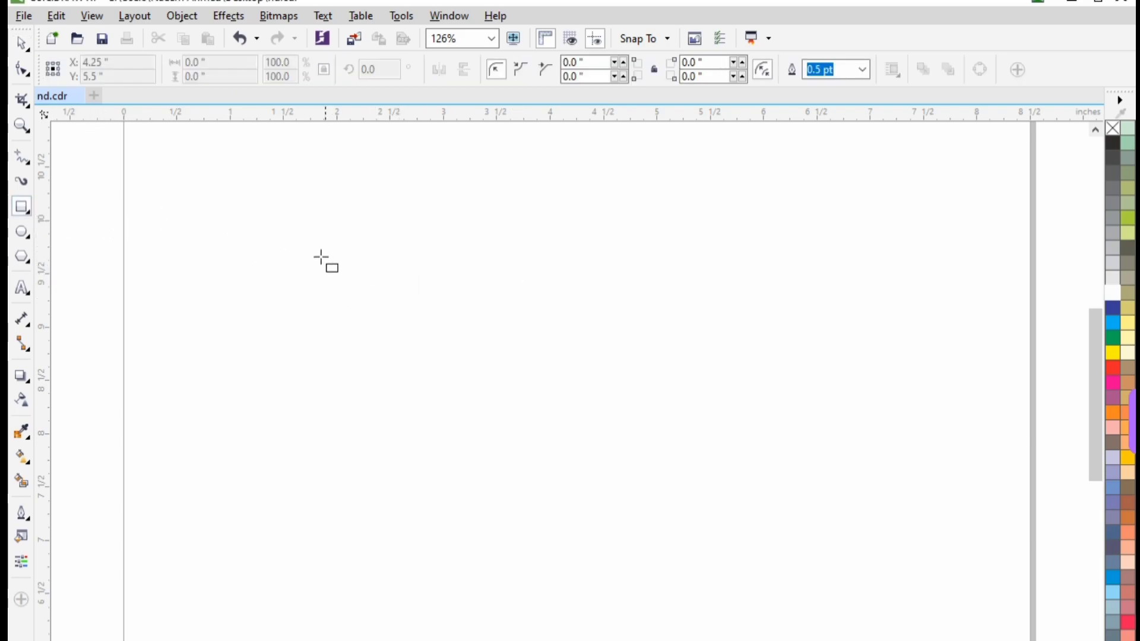
{"action": "mouse_move", "coordinate": [270, 251]}
{"action": "left_mouse_down"}
{"action": "mouse_move", "coordinate": [520, 368]}
{"action": "mouse_move", "coordinate": [586, 348]}
{"action": "mouse_move", "coordinate": [647, 376]}
{"action": "left_mouse_up"}
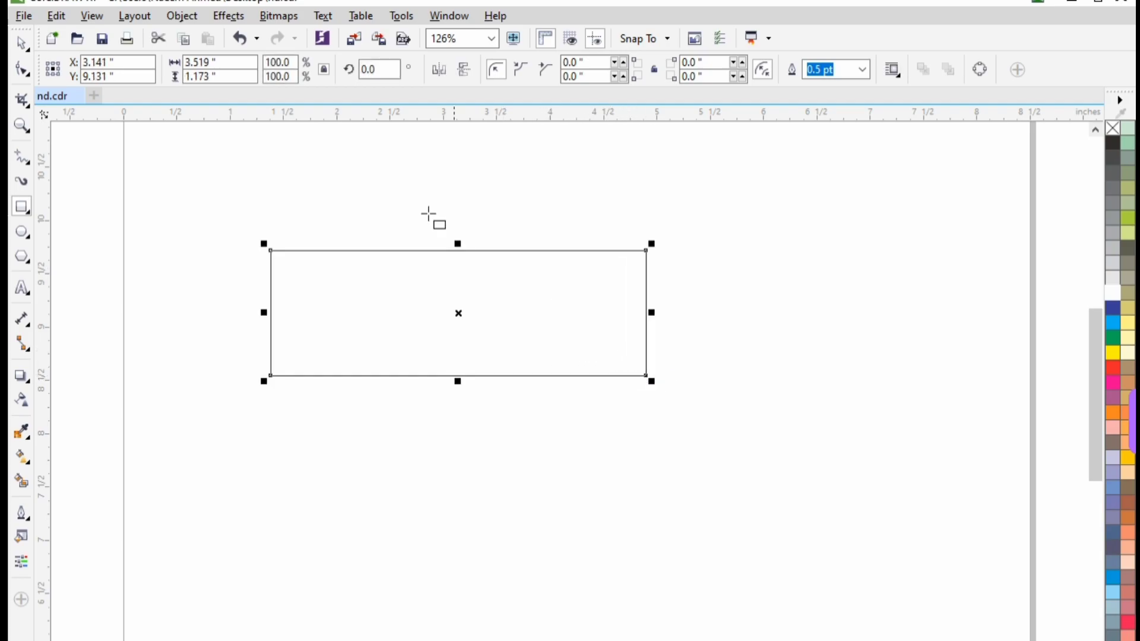
{"action": "left_click", "coordinate": [20, 44]}
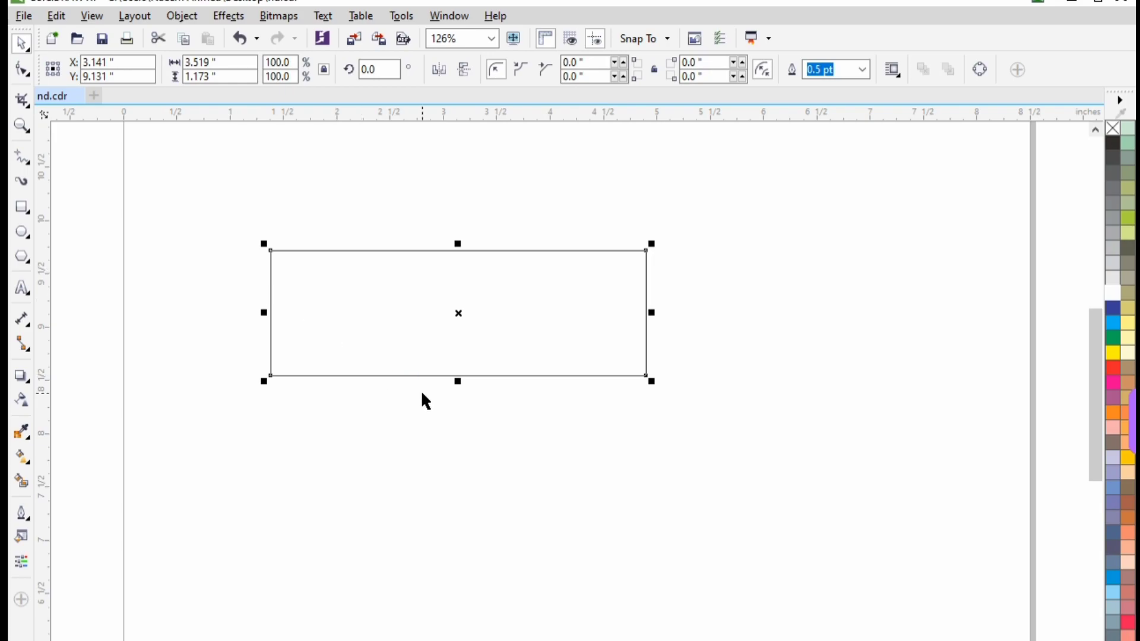
{"action": "left_click", "coordinate": [389, 209]}
{"action": "left_click", "coordinate": [330, 250]}
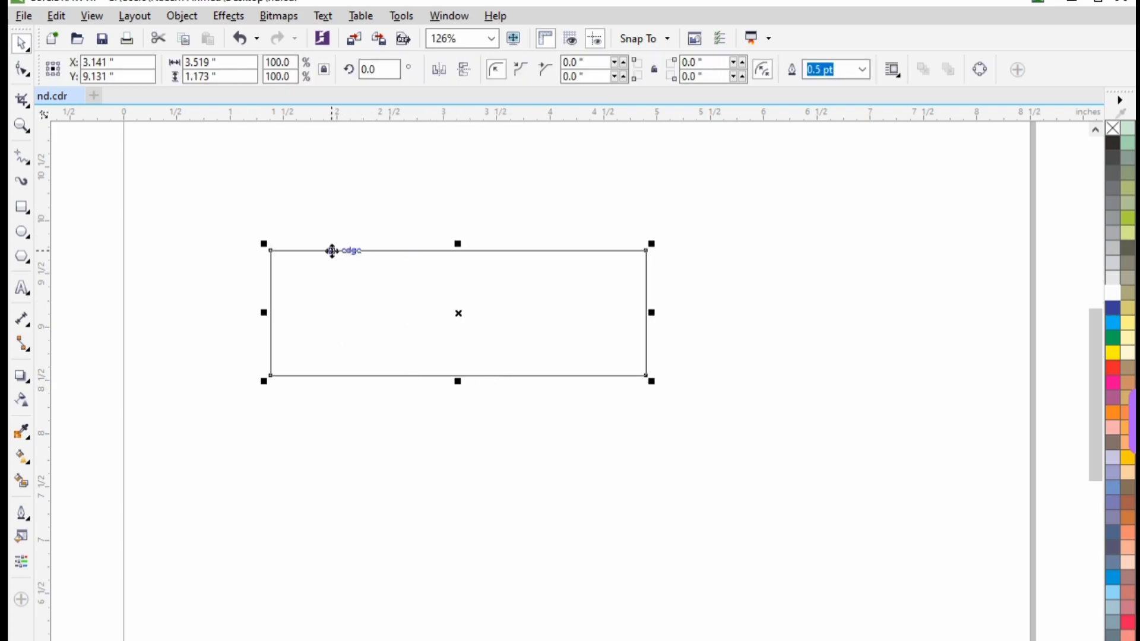
{"action": "left_click", "coordinate": [22, 71]}
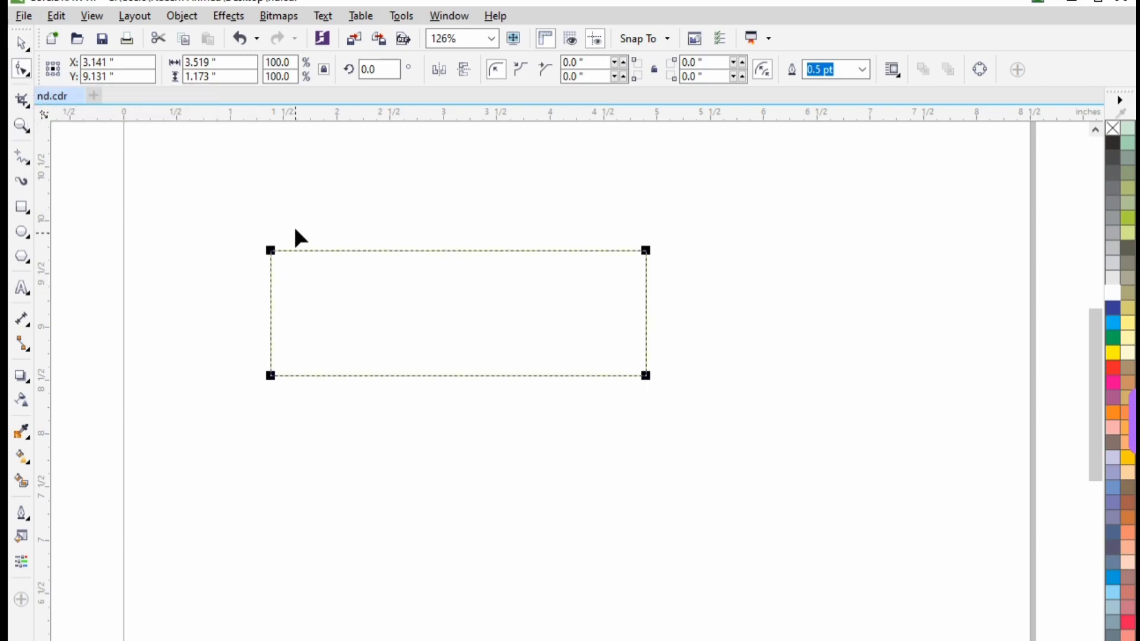
- Round the rectangle's top-left corner to about 0.43 inch
{"action": "left_click", "coordinate": [271, 251]}
{"action": "mouse_move", "coordinate": [272, 253]}
{"action": "left_mouse_down"}
{"action": "mouse_move", "coordinate": [314, 250]}
{"action": "mouse_move", "coordinate": [318, 260]}
{"action": "left_mouse_up"}
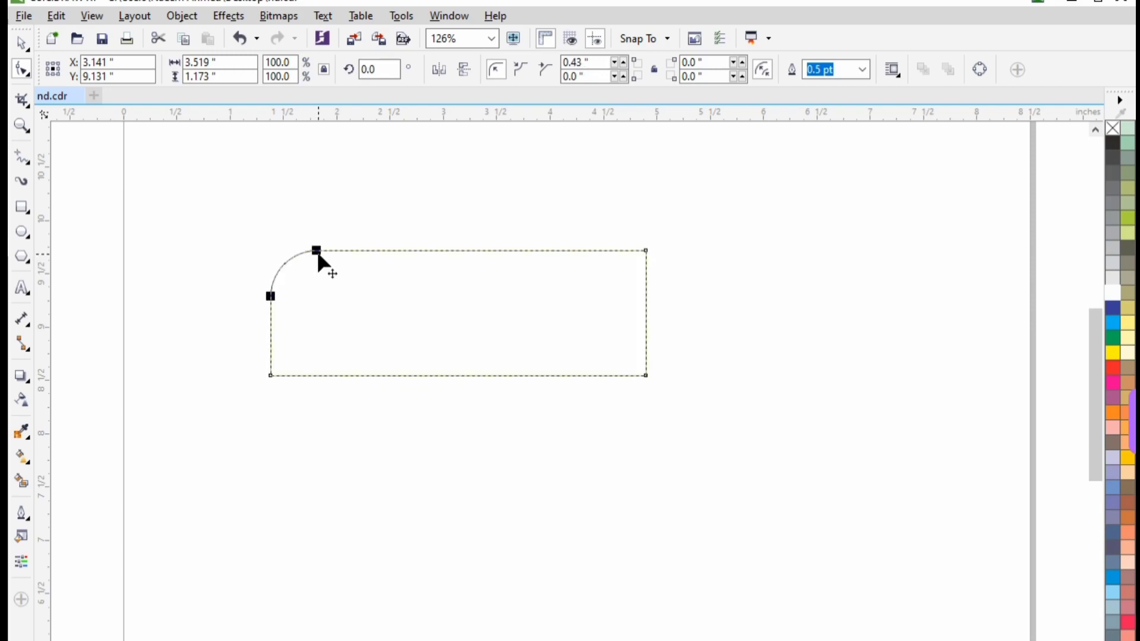
{"action": "key", "text": "space"}
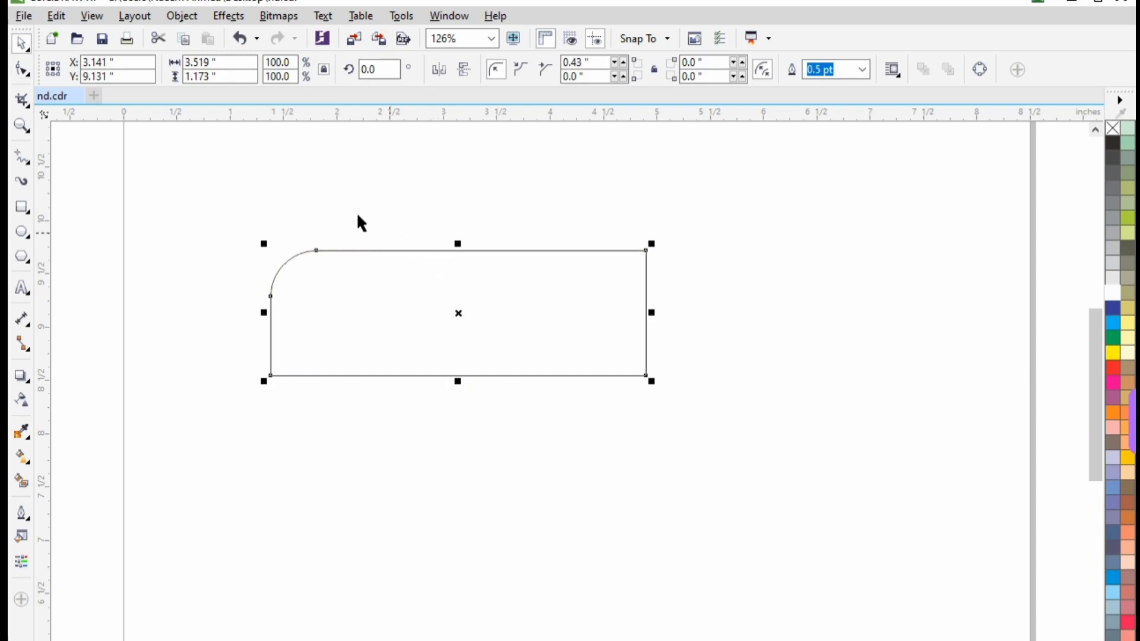
- Place a copy of the rounded rectangle snapped directly beneath the original
{"action": "left_click", "coordinate": [641, 247]}
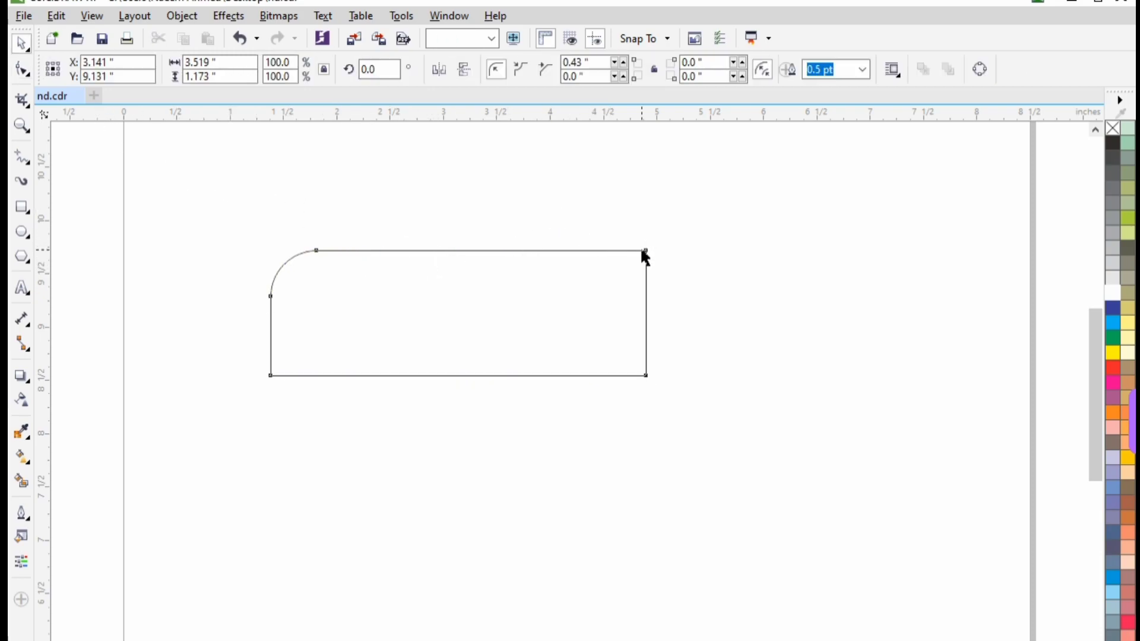
{"action": "left_click_drag", "start_coordinate": [645, 250], "coordinate": [646, 376]}
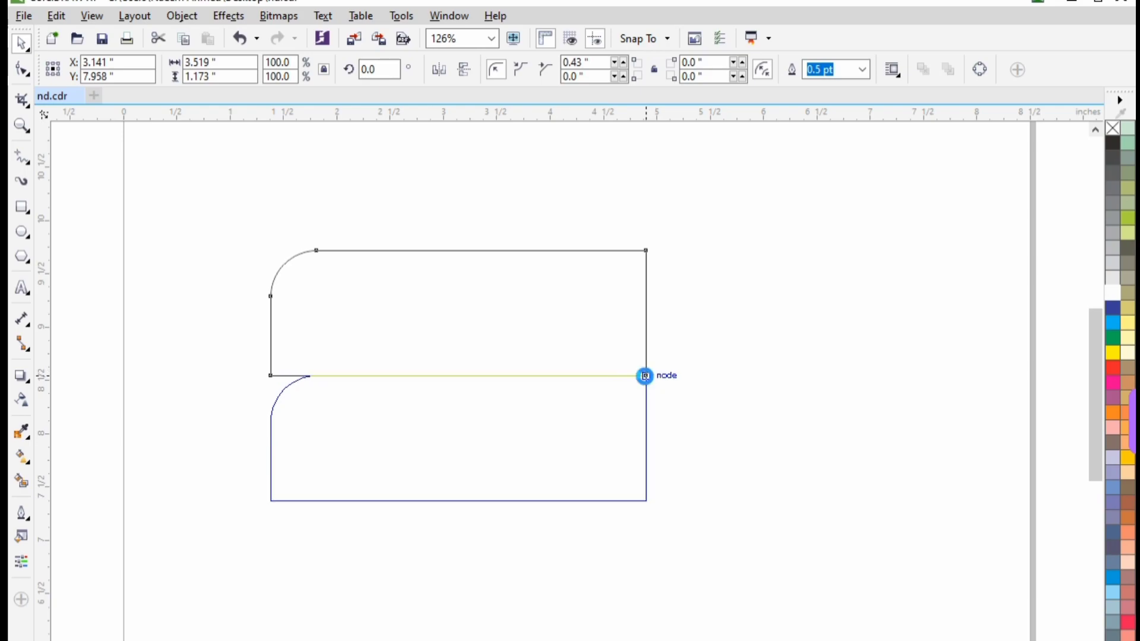
{"action": "left_click_drag", "start_coordinate": [646, 376], "coordinate": [646, 375]}
{"action": "left_click", "coordinate": [672, 365]}
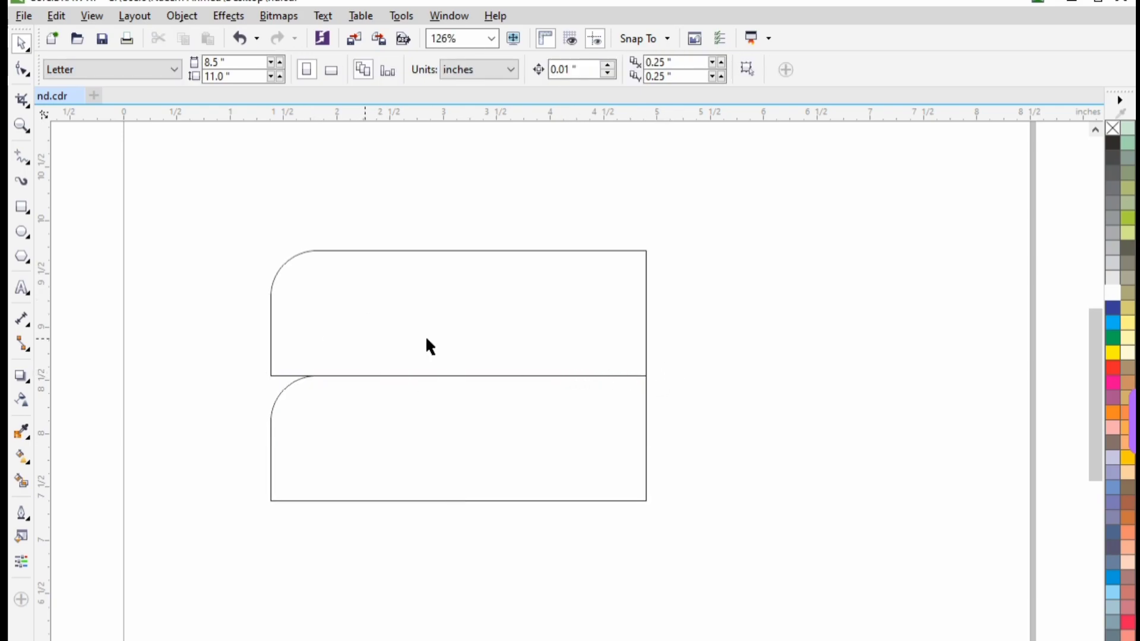
- Draw a vertical freehand line down from the lower rectangle's top-left corner
{"action": "left_click", "coordinate": [27, 164]}
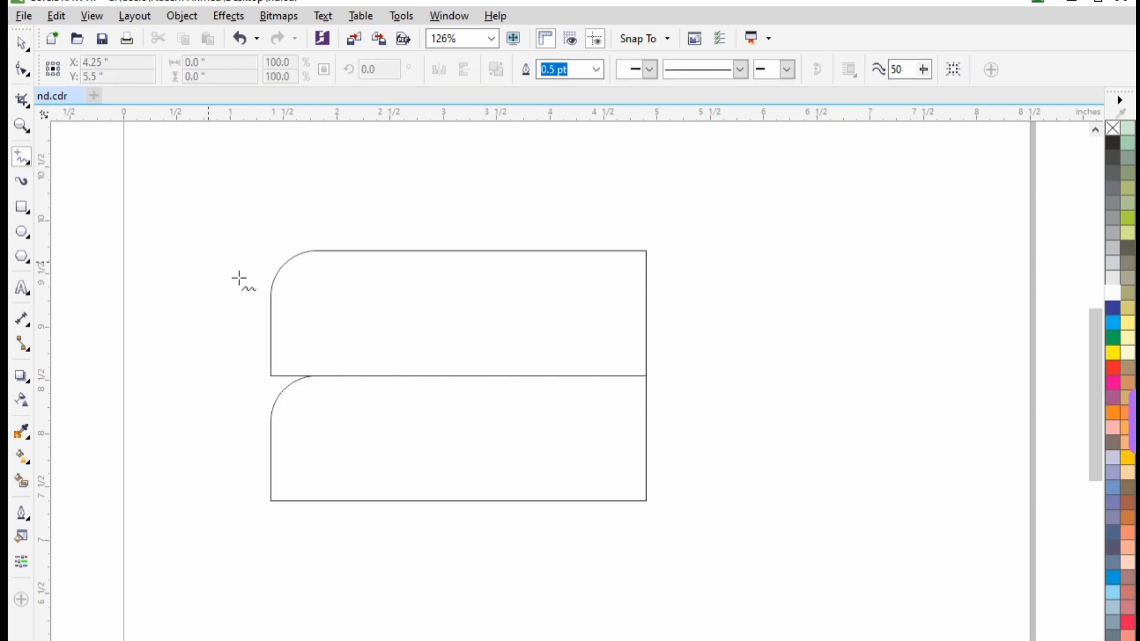
{"action": "left_click", "coordinate": [276, 375]}
{"action": "left_click", "coordinate": [276, 442]}
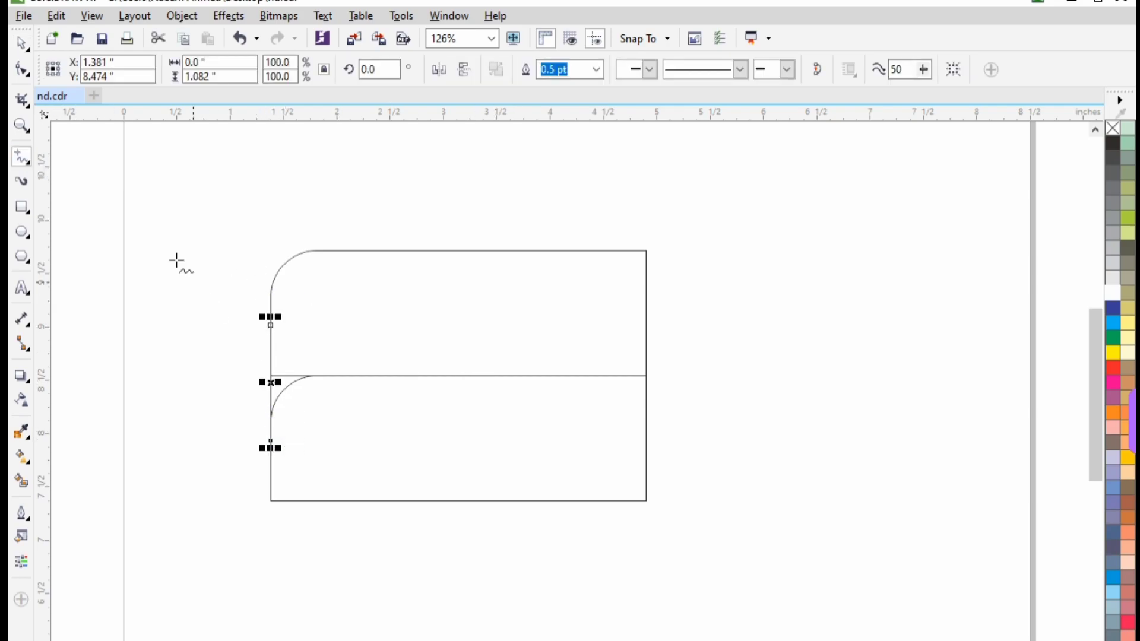
{"action": "left_click", "coordinate": [21, 43]}
- Smart Fill the corner gap and the upper rectangle with dark blue
{"action": "left_click", "coordinate": [24, 482]}
{"action": "left_click", "coordinate": [274, 381]}
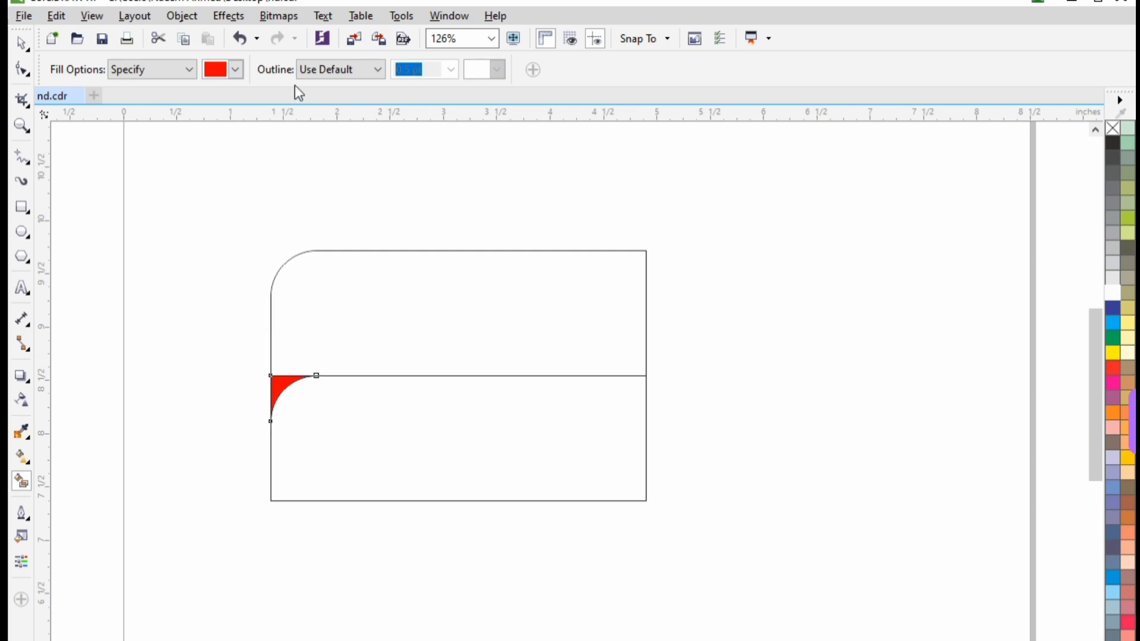
{"action": "left_click", "coordinate": [236, 70]}
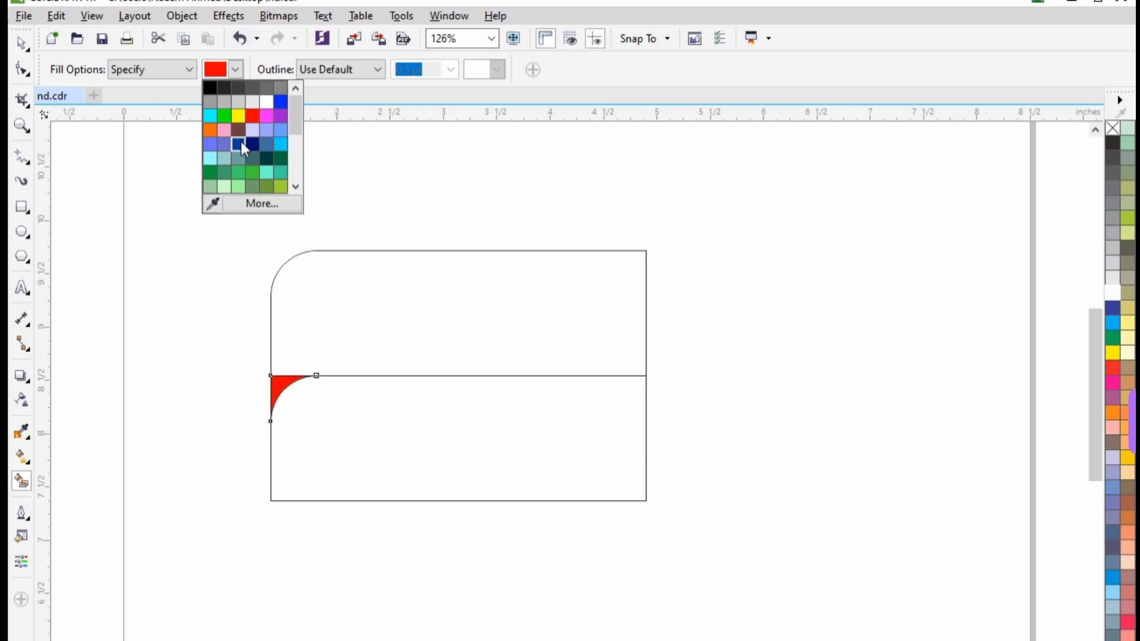
{"action": "left_click", "coordinate": [241, 141]}
{"action": "left_click", "coordinate": [274, 387]}
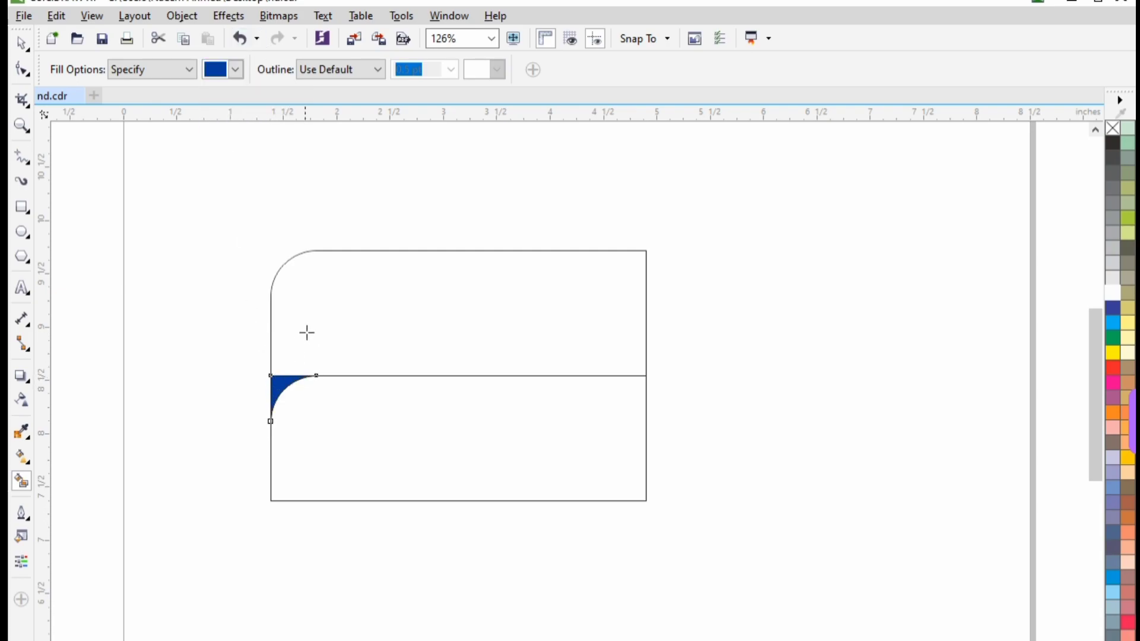
{"action": "left_click", "coordinate": [307, 333]}
- Delete the outline rectangles and corner piece, keeping only the dark blue shape in place
{"action": "left_click", "coordinate": [22, 43]}
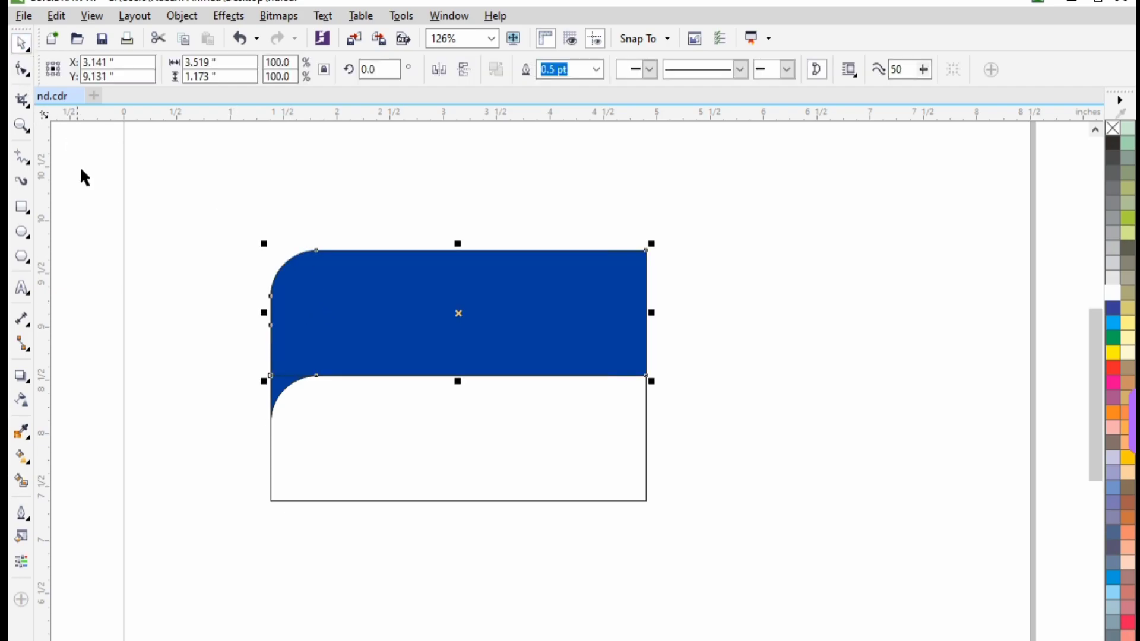
{"action": "left_click", "coordinate": [154, 305]}
{"action": "left_click", "coordinate": [277, 389]}
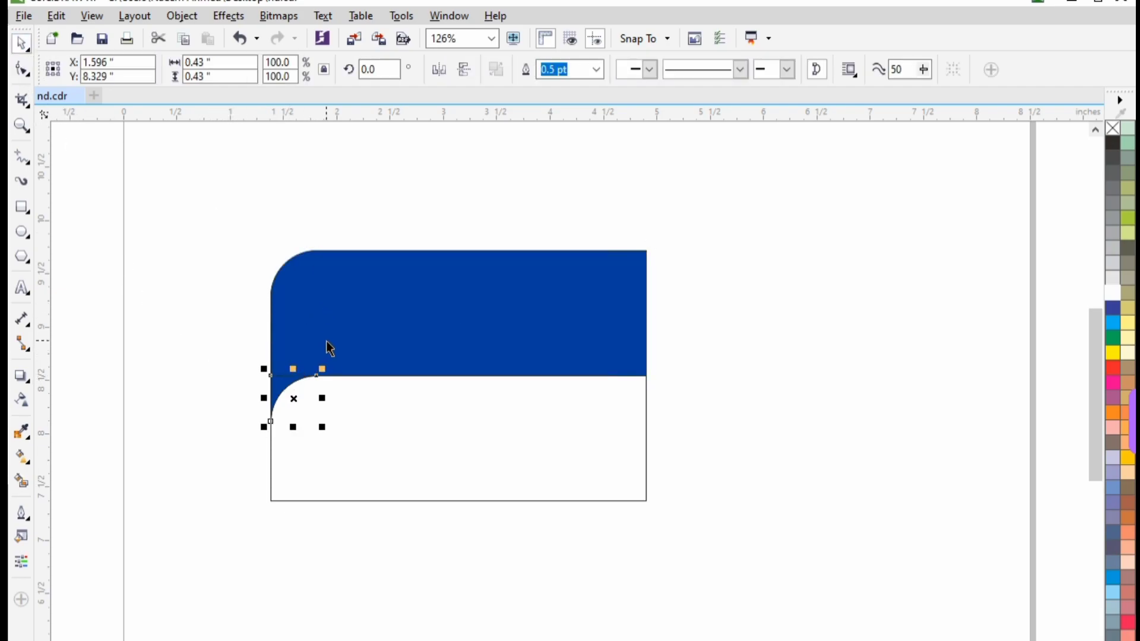
{"action": "left_click_drag", "start_coordinate": [329, 348], "coordinate": [330, 635]}
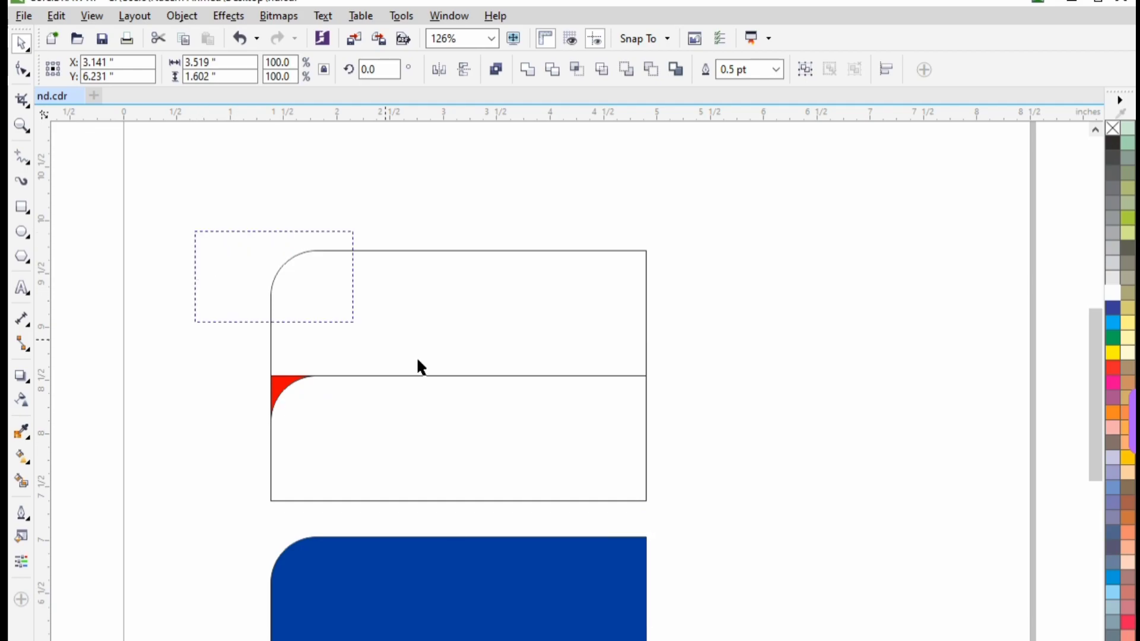
{"action": "left_click_drag", "start_coordinate": [195, 231], "coordinate": [668, 502]}
{"action": "key", "text": "Delete"}
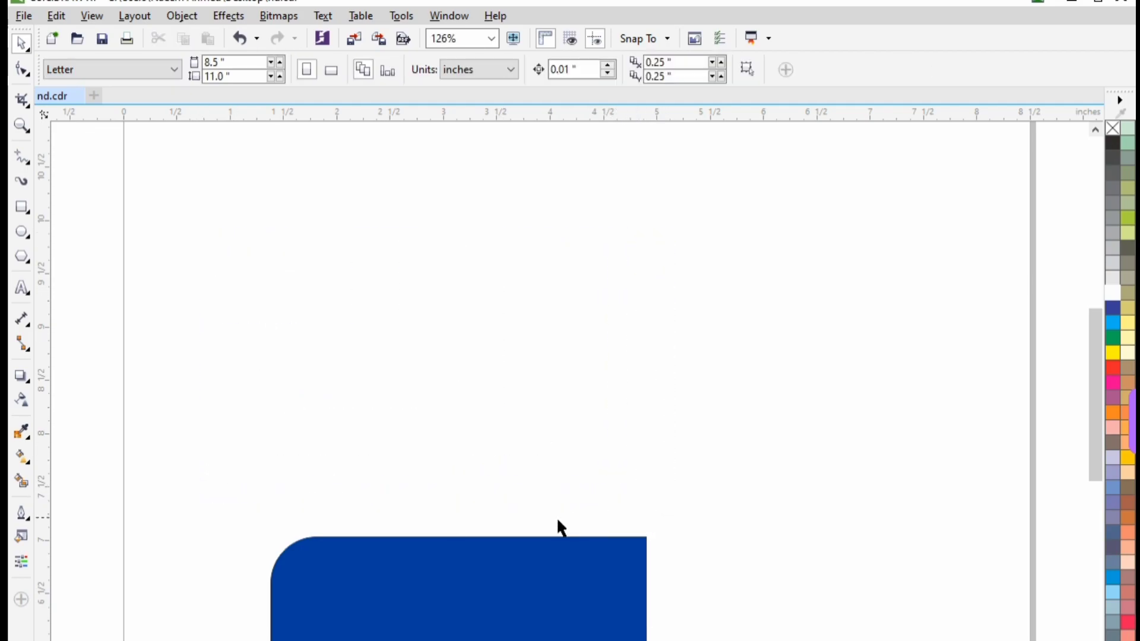
{"action": "left_click_drag", "start_coordinate": [496, 616], "coordinate": [498, 288]}
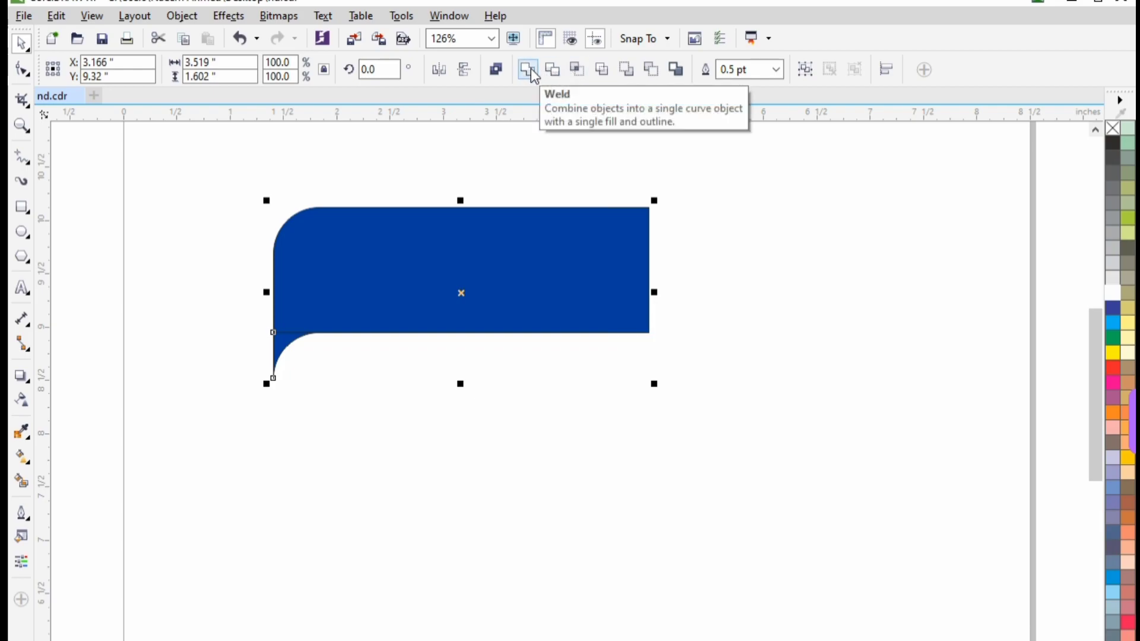
{"action": "left_click", "coordinate": [446, 151]}
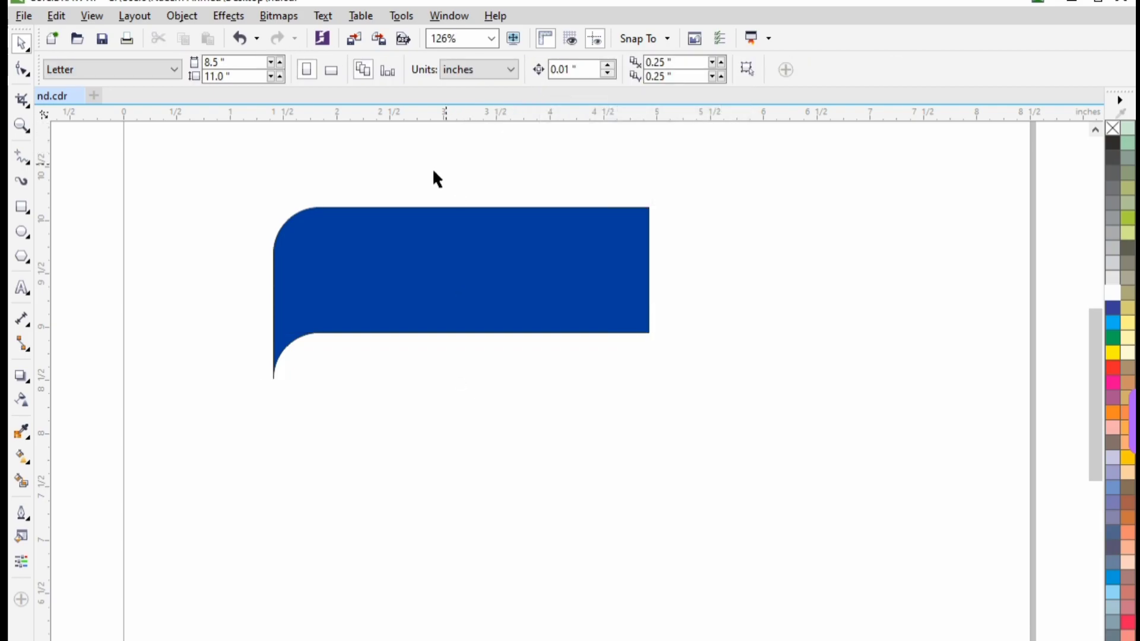
- Duplicate the blue band, mirror it vertically, and nudge it down until the curves align
{"action": "left_click", "coordinate": [448, 236]}
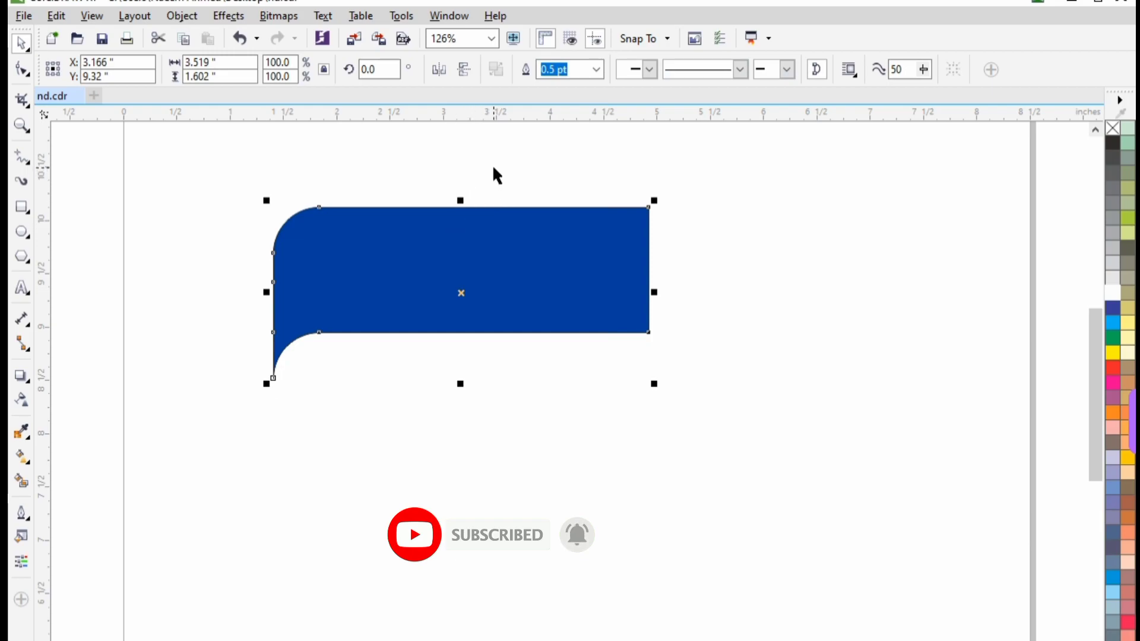
{"action": "left_click_drag", "start_coordinate": [491, 224], "coordinate": [655, 375]}
{"action": "key", "text": "ctrl+z"}
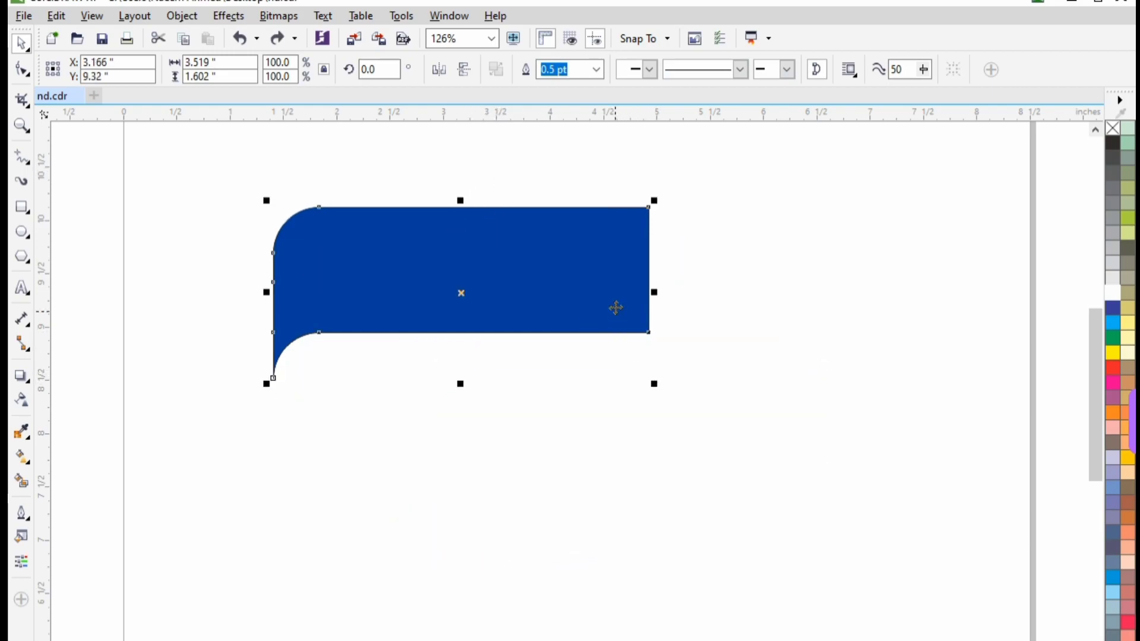
{"action": "left_click", "coordinate": [465, 74]}
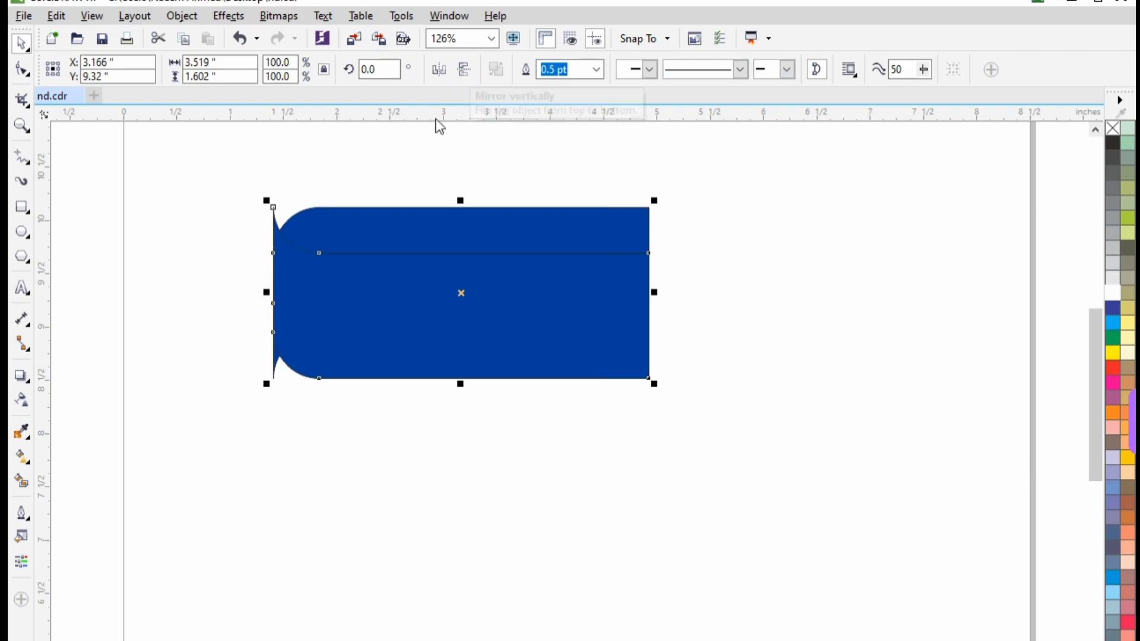
{"action": "key", "text": "Down"}
{"action": "key", "text": "Down"}
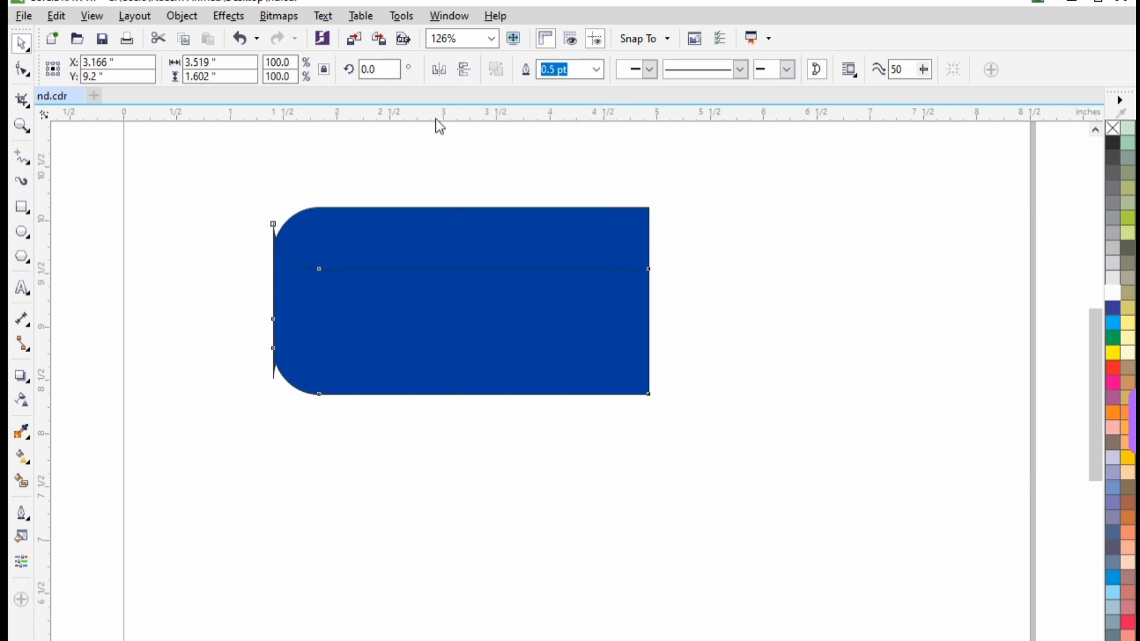
{"action": "key", "text": "Down"}
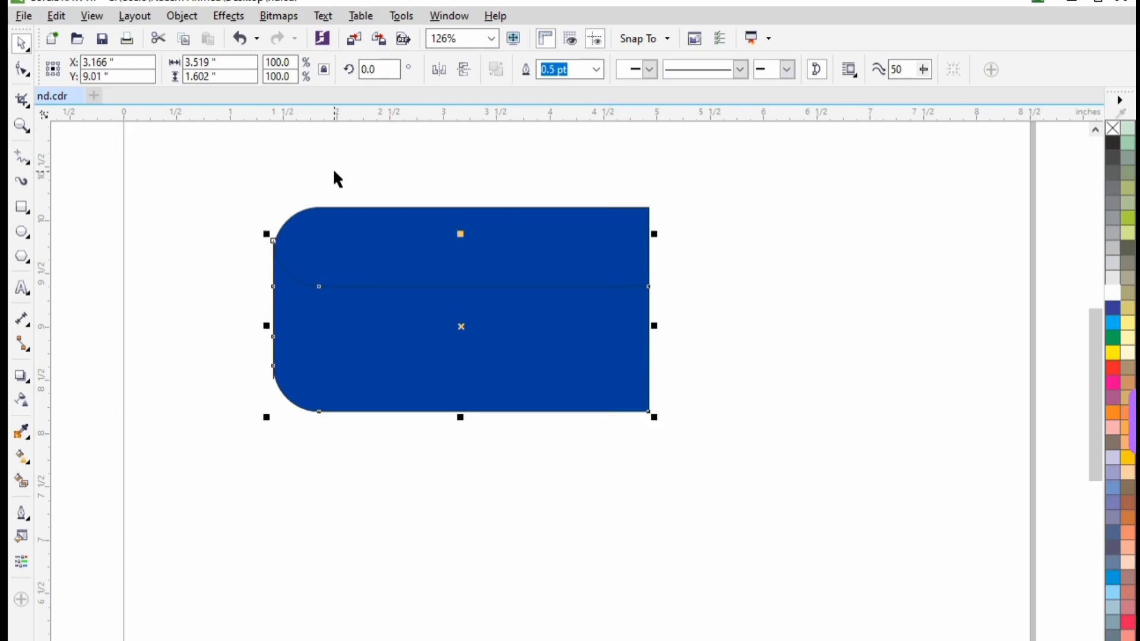
{"action": "scroll", "coordinate": [248, 219], "scroll_direction": "up", "scroll_amount": 5}
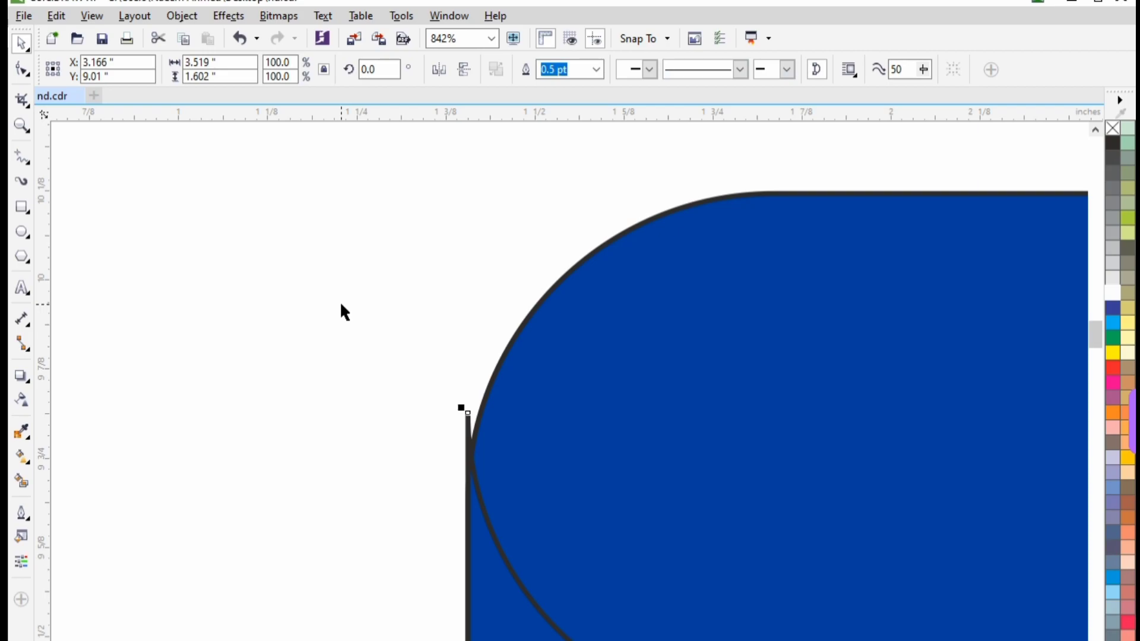
{"action": "key", "text": "Down"}
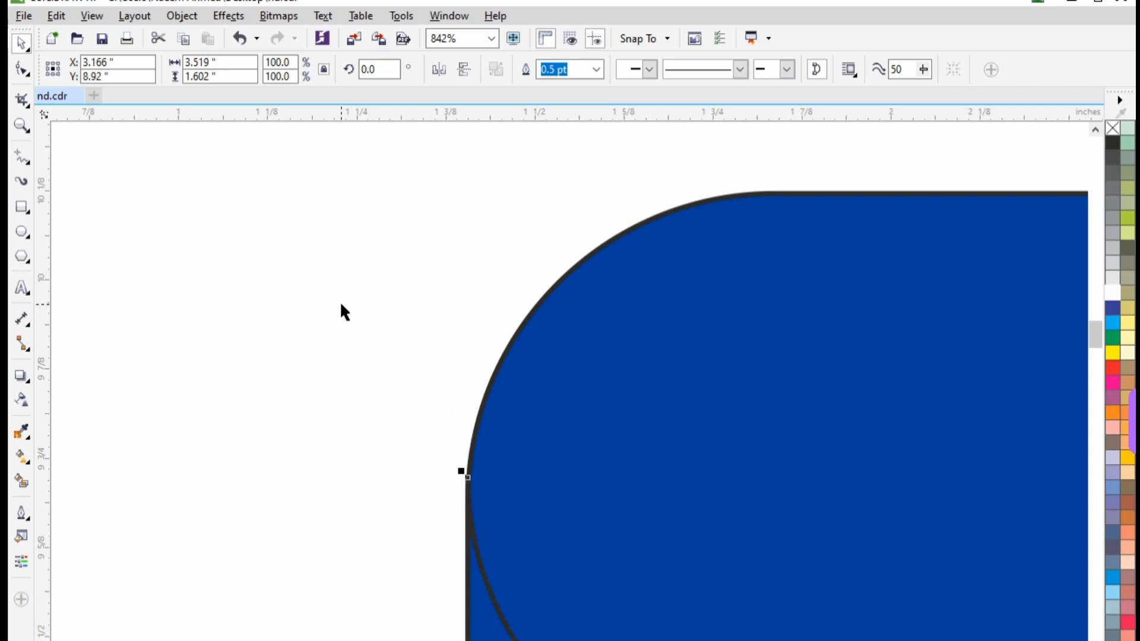
{"action": "left_click", "coordinate": [340, 304]}
{"action": "scroll", "coordinate": [425, 400], "scroll_direction": "down", "scroll_amount": 2}
- Pull the lower block's right edge back and stretch the top band's right end further right
{"action": "scroll", "coordinate": [476, 386], "scroll_direction": "down", "scroll_amount": 2}
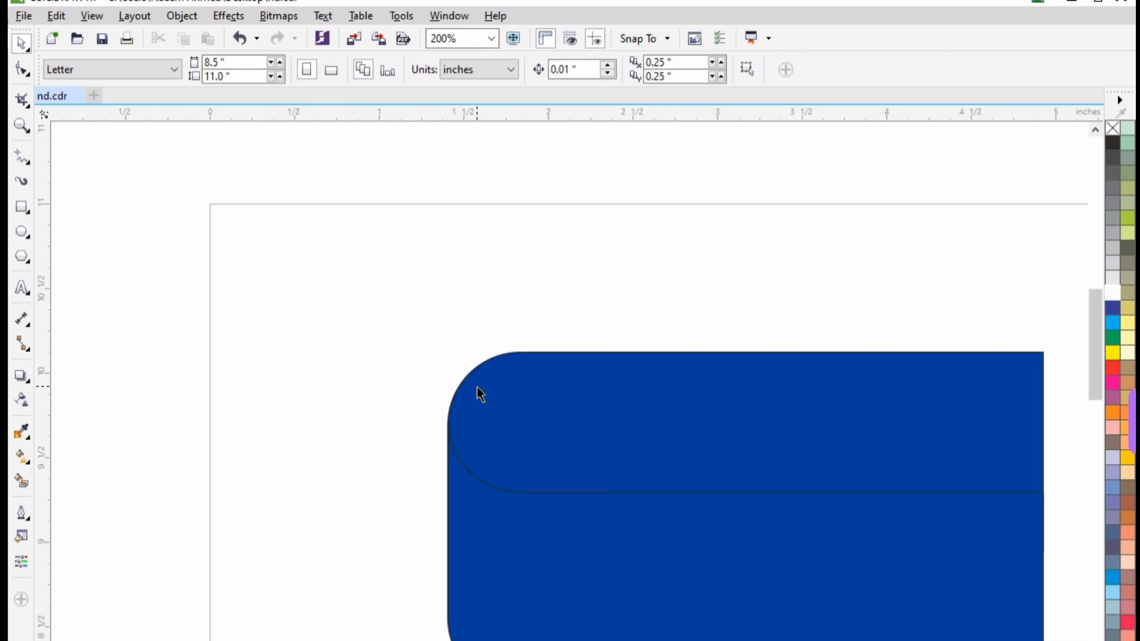
{"action": "scroll", "coordinate": [476, 386], "scroll_direction": "down", "scroll_amount": 2}
{"action": "key", "text": "z"}
{"action": "left_click_drag", "start_coordinate": [411, 341], "coordinate": [775, 561]}
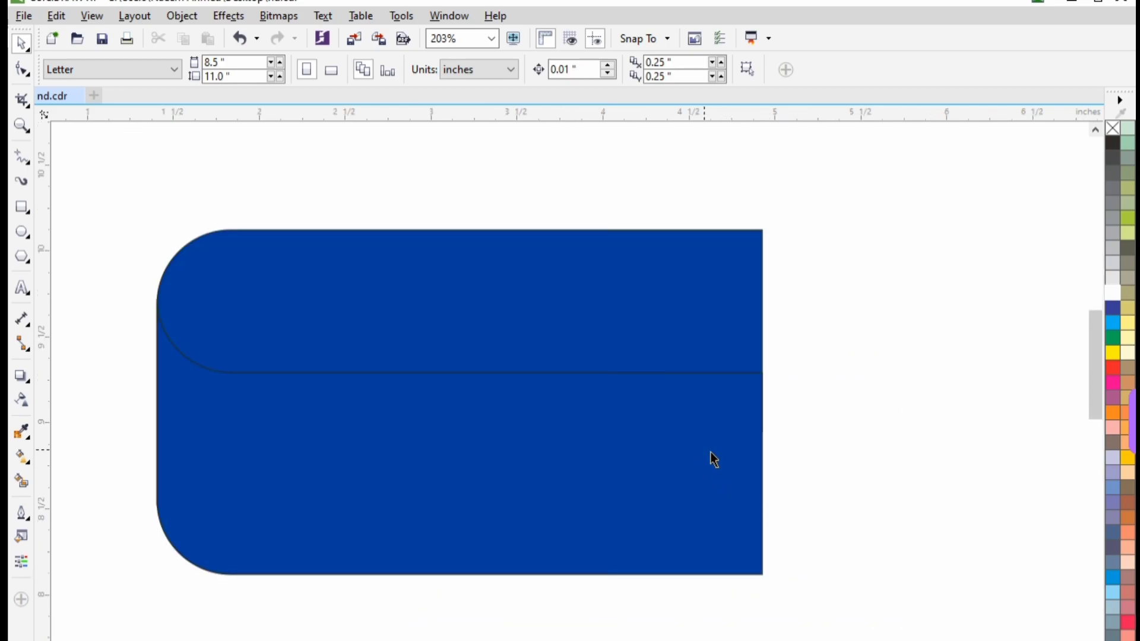
{"action": "left_click", "coordinate": [726, 476]}
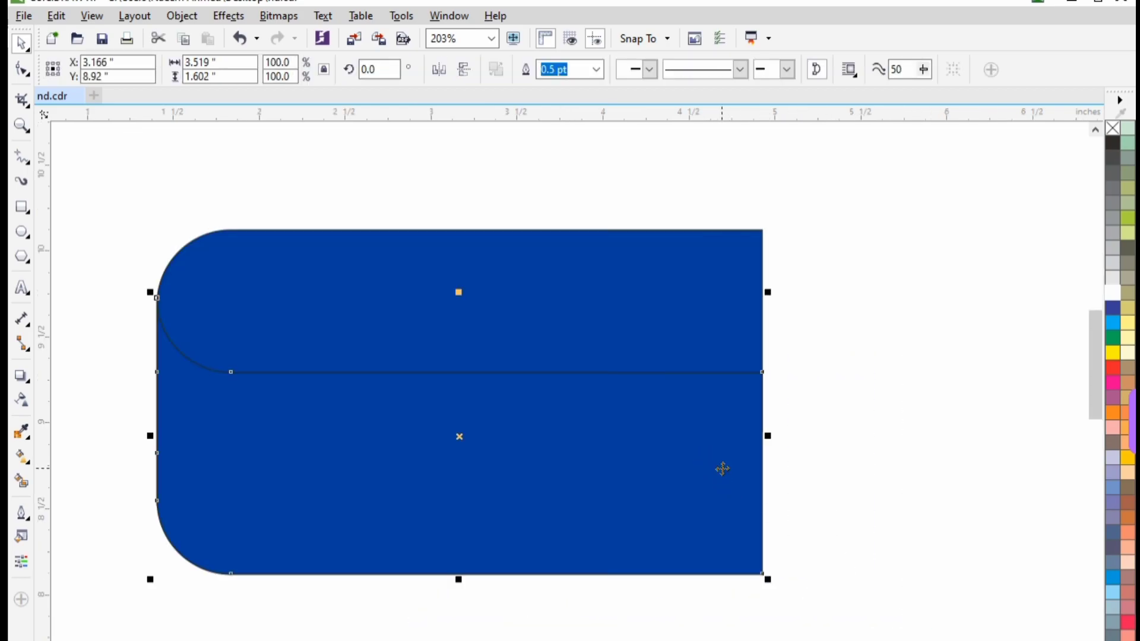
{"action": "left_click", "coordinate": [22, 70]}
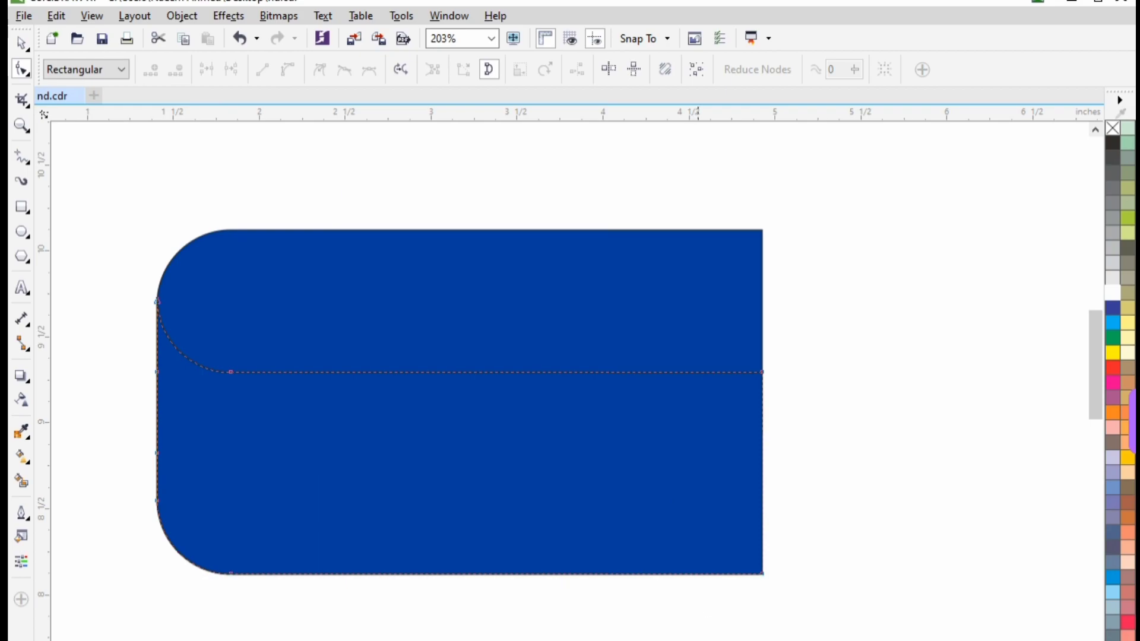
{"action": "mouse_move", "coordinate": [708, 638]}
{"action": "left_mouse_down"}
{"action": "mouse_move", "coordinate": [805, 352]}
{"action": "mouse_move", "coordinate": [505, 373]}
{"action": "mouse_move", "coordinate": [486, 363]}
{"action": "left_mouse_up"}
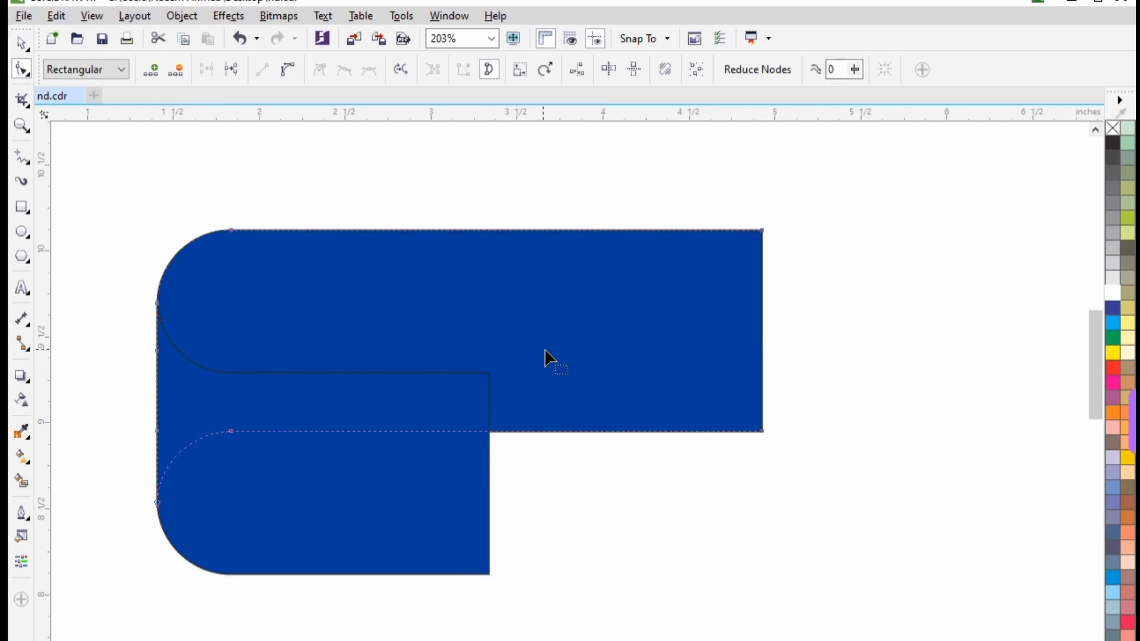
{"action": "mouse_move", "coordinate": [694, 452]}
{"action": "left_mouse_down"}
{"action": "mouse_move", "coordinate": [805, 220]}
{"action": "mouse_move", "coordinate": [891, 220]}
{"action": "left_mouse_up"}
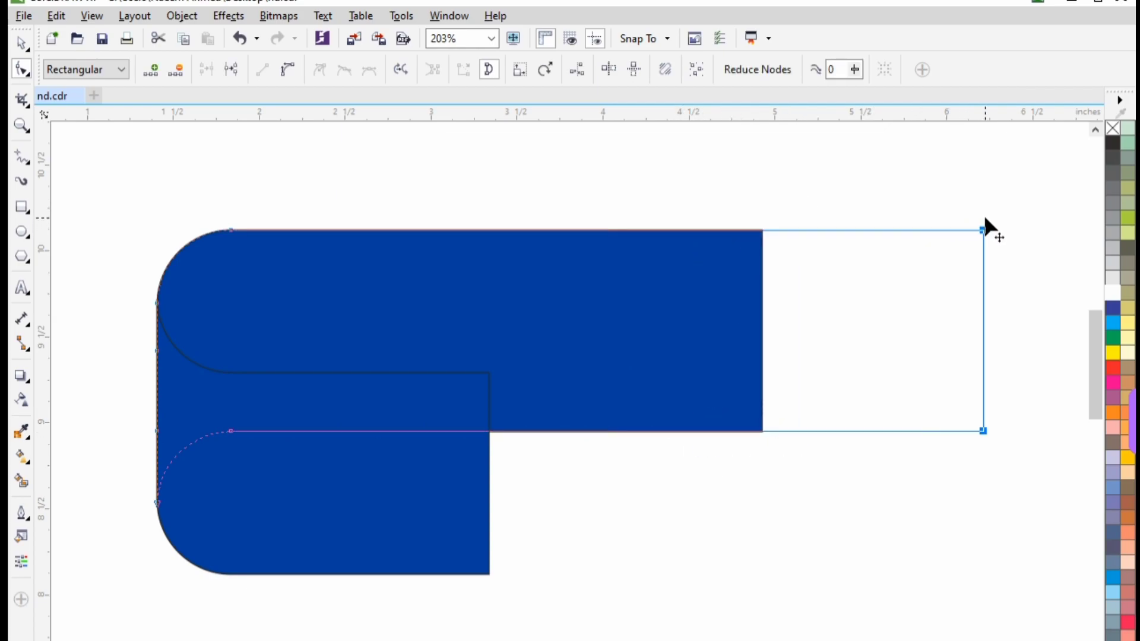
{"action": "key", "text": "space"}
{"action": "left_click", "coordinate": [586, 459]}
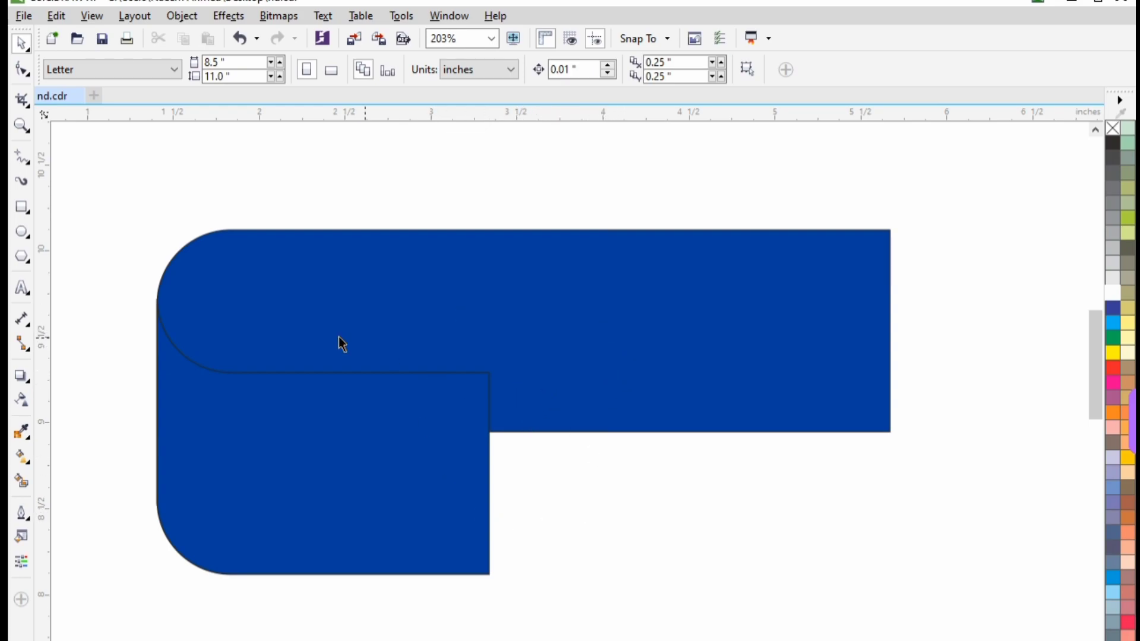
- Add 24 pt Arial text 'N&D' and move it into the notch under the top band
{"action": "left_click", "coordinate": [22, 289]}
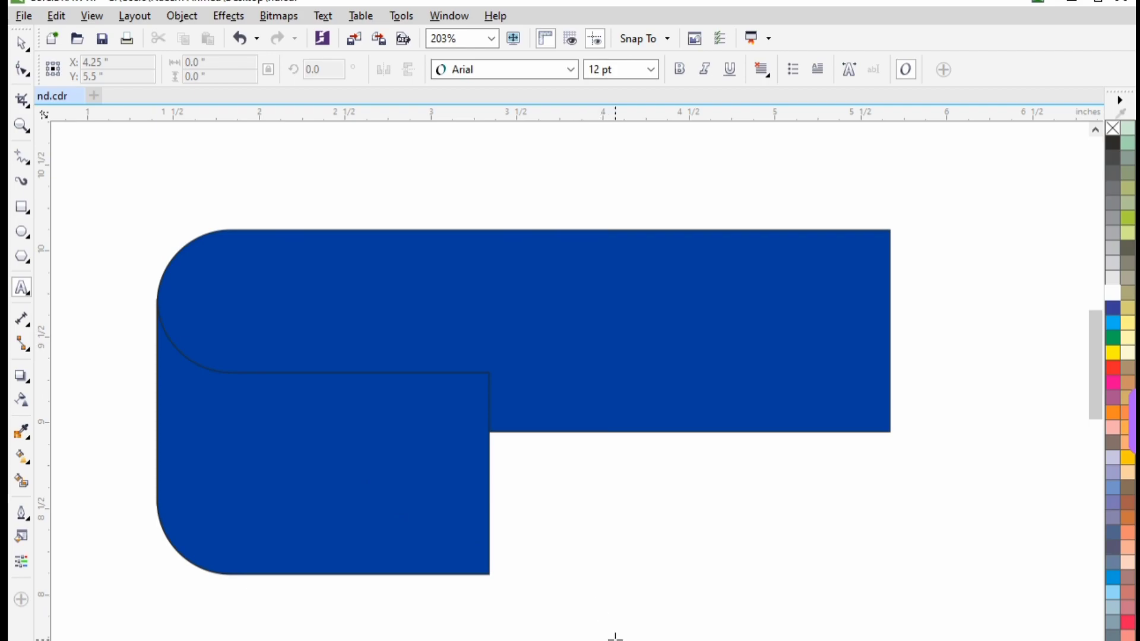
{"action": "left_click", "coordinate": [615, 637]}
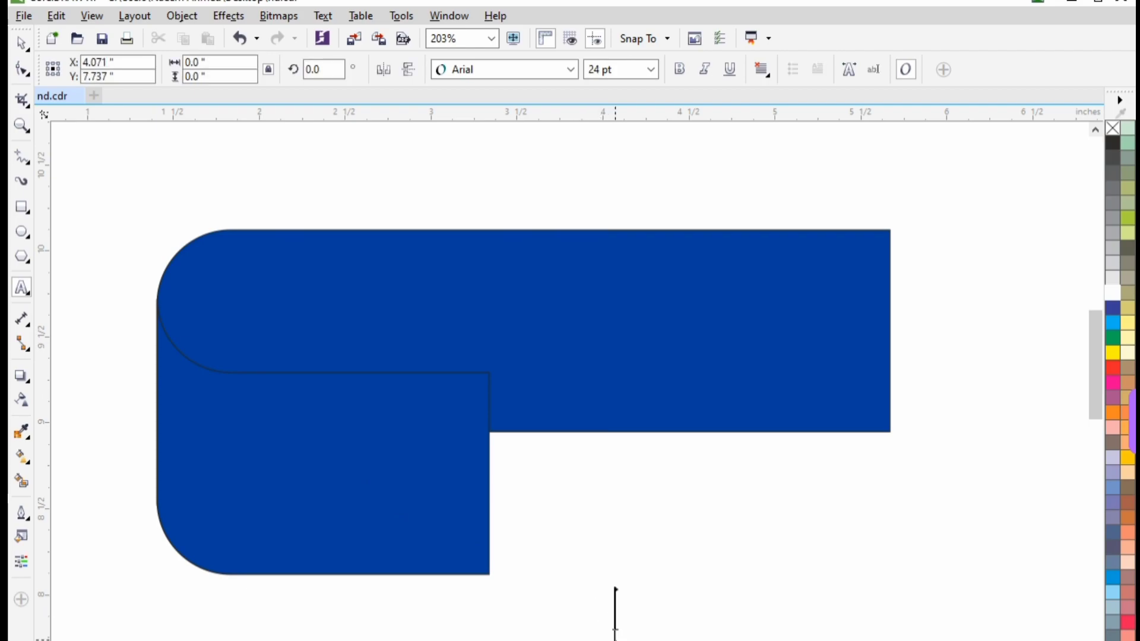
{"action": "type", "text": "N&"}
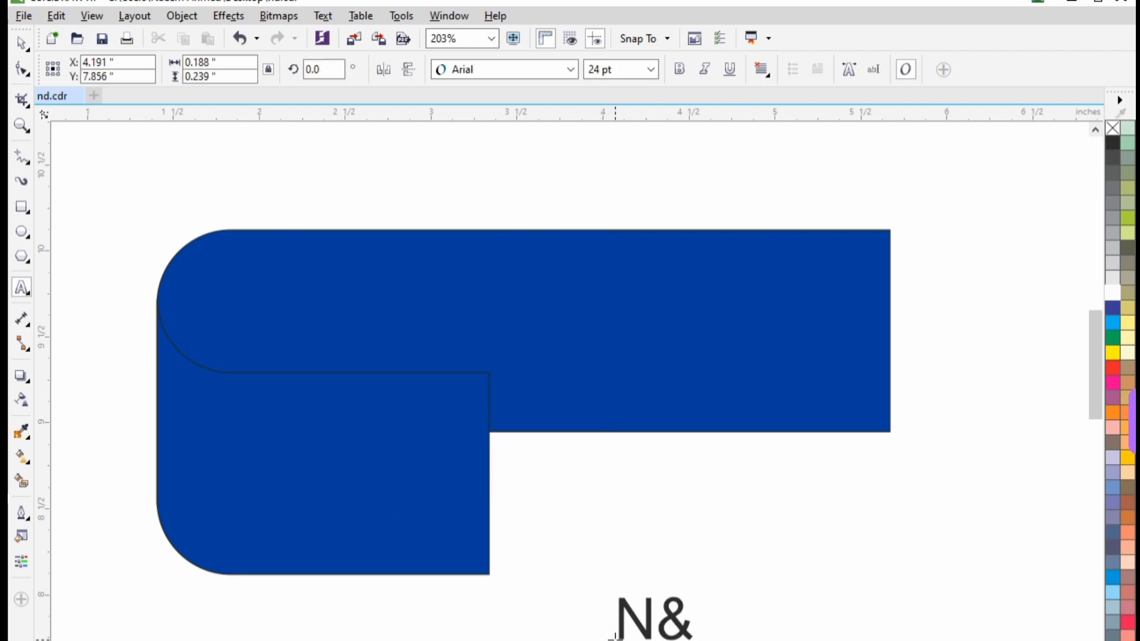
{"action": "type", "text": "D"}
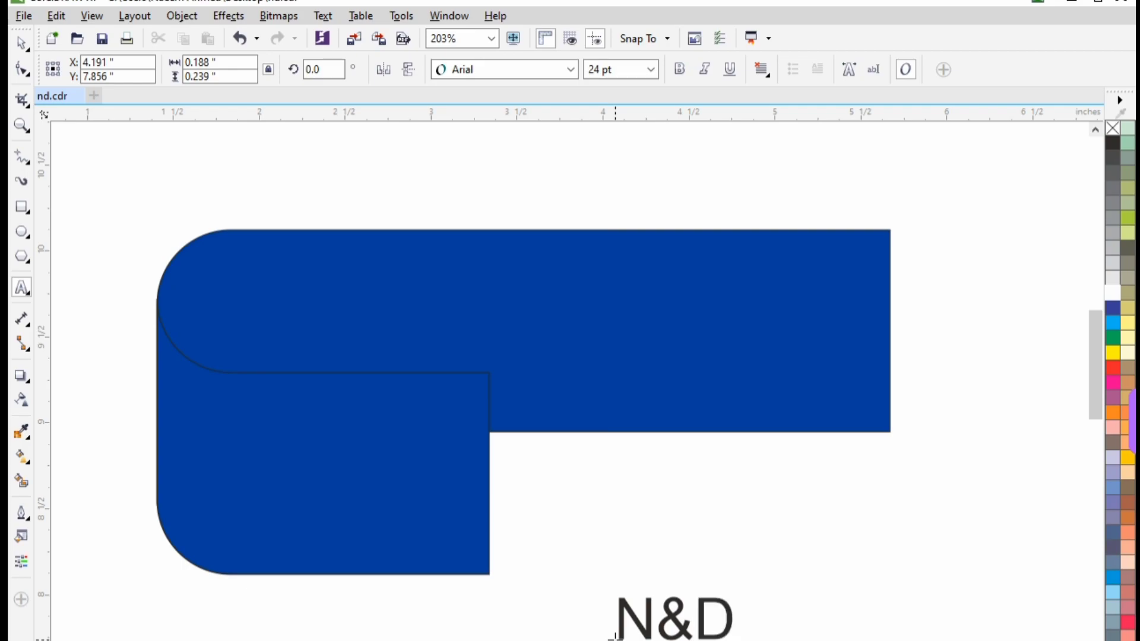
{"action": "left_click", "coordinate": [21, 43]}
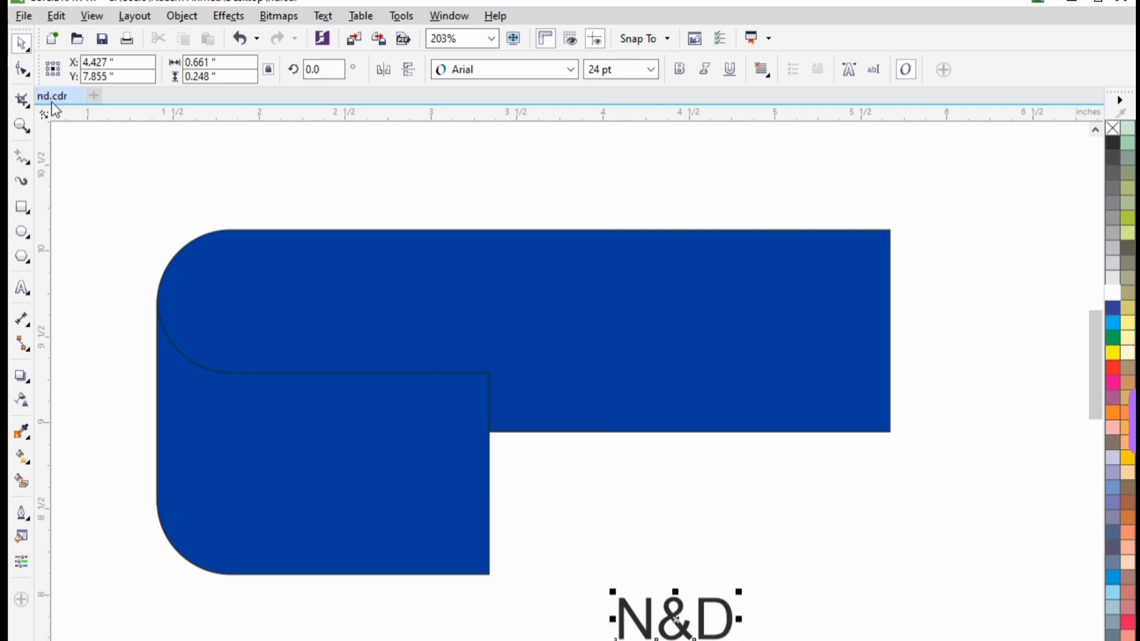
{"action": "left_click_drag", "start_coordinate": [638, 620], "coordinate": [551, 486]}
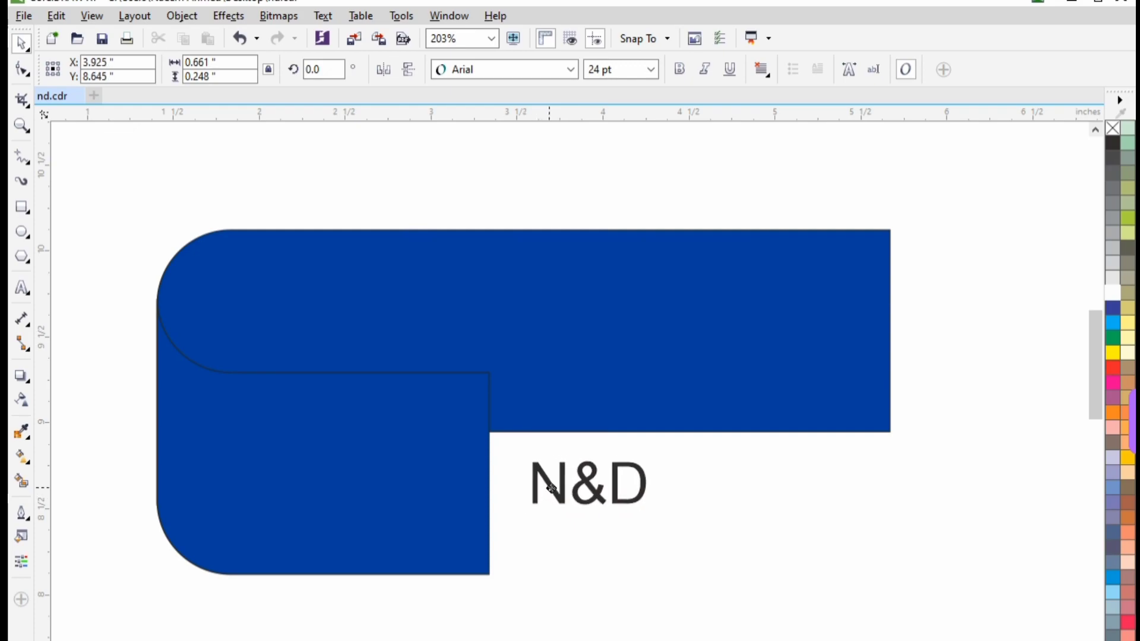
{"action": "key", "text": "shift+F2"}
- Tighten N&D's letter spacing, narrowing it from 0.661 to 0.572 inch wide
{"action": "scroll", "coordinate": [679, 554], "scroll_direction": "down", "scroll_amount": 2}
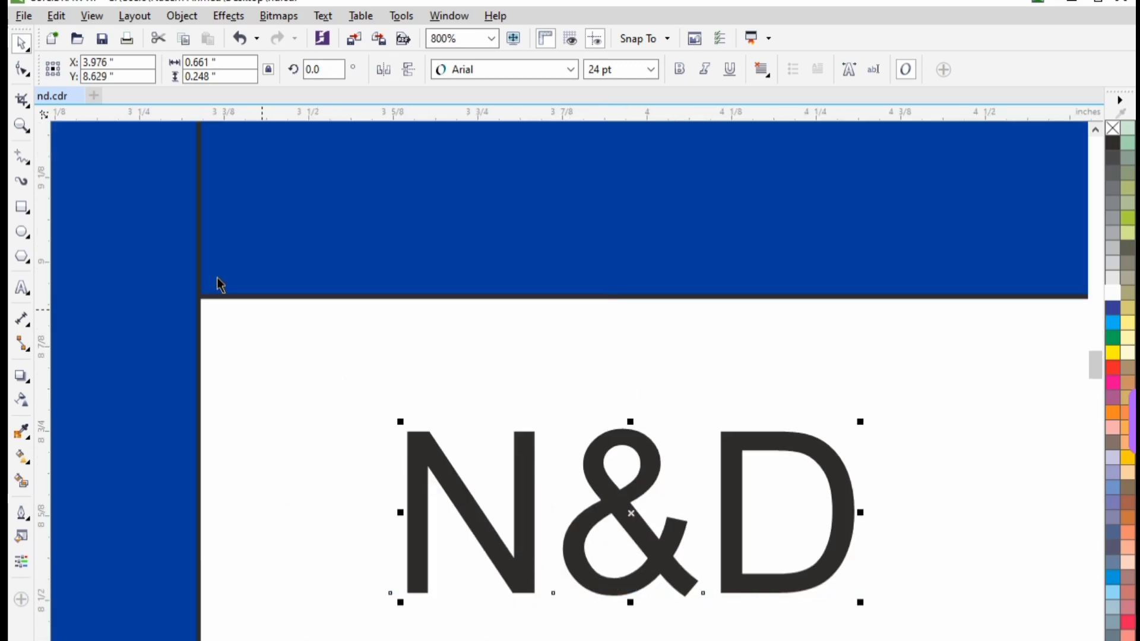
{"action": "left_click", "coordinate": [23, 71]}
{"action": "left_click_drag", "start_coordinate": [862, 604], "coordinate": [799, 603]}
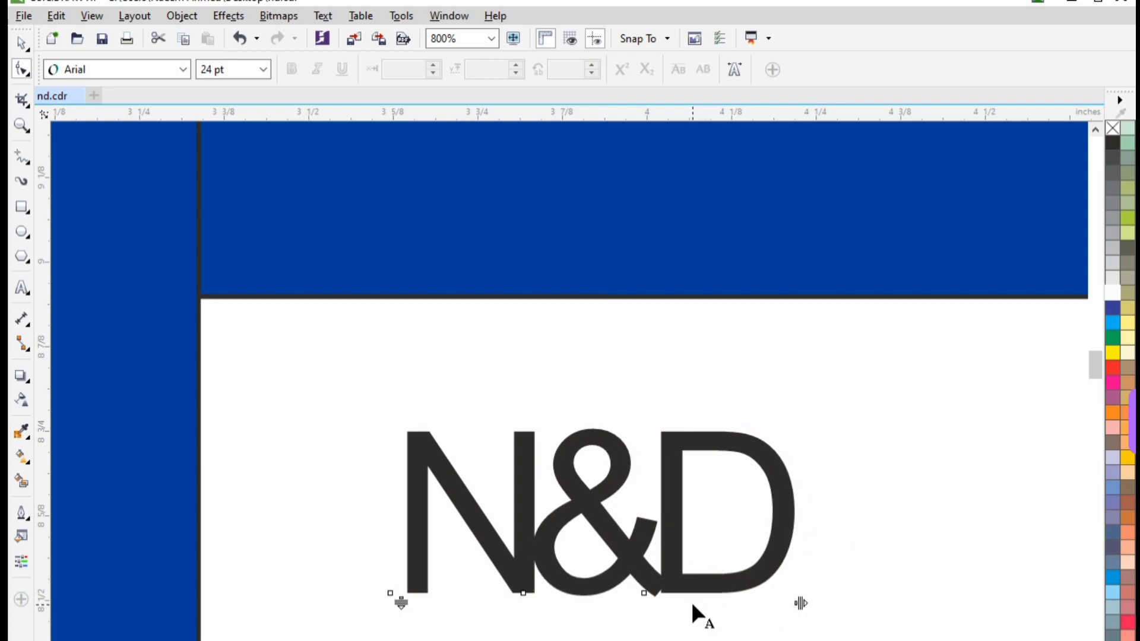
{"action": "key", "text": "space"}
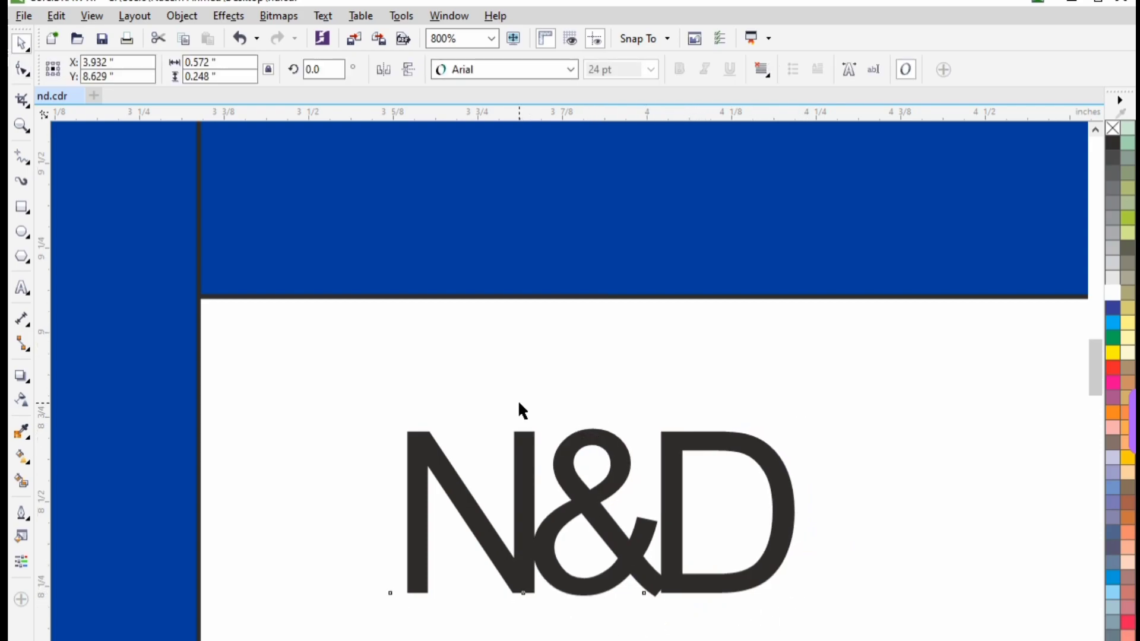
- Bottom-align N&D with the blue block and push it left against the block
{"action": "scroll", "coordinate": [518, 408], "scroll_direction": "down", "scroll_amount": 1}
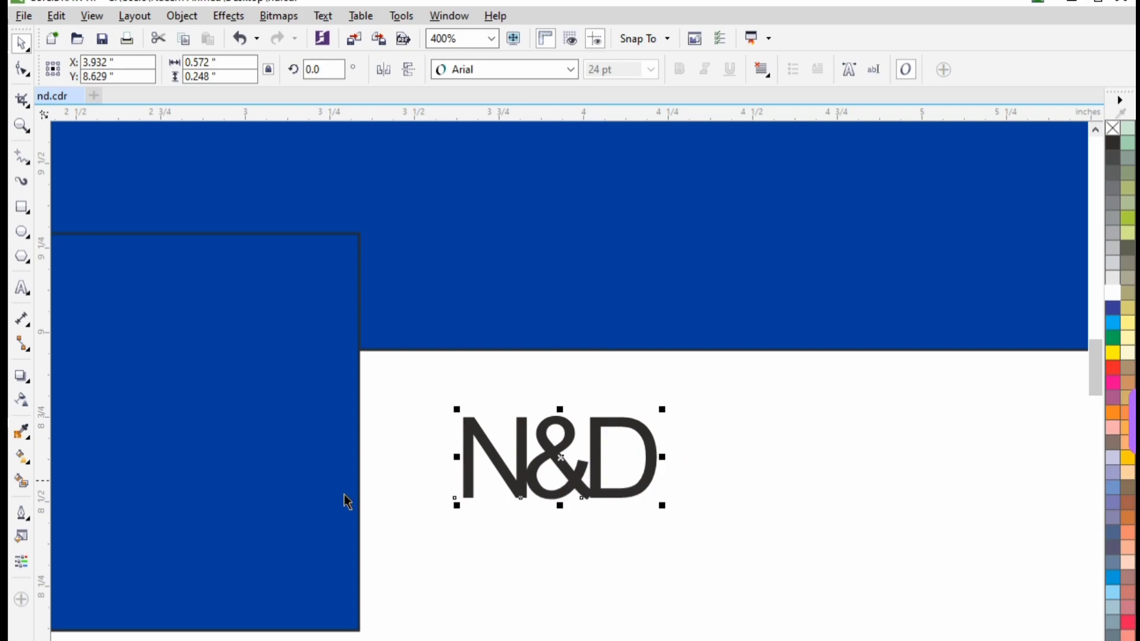
{"action": "left_click", "coordinate": [336, 569], "text": "shift"}
{"action": "key", "text": "b"}
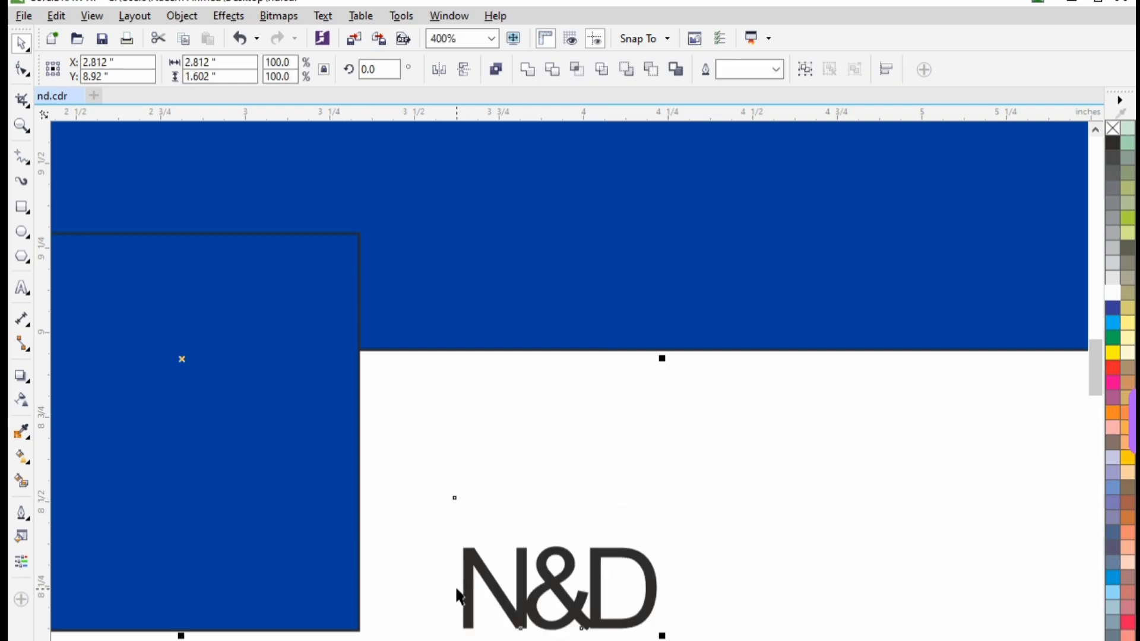
{"action": "key", "text": "Escape"}
{"action": "mouse_move", "coordinate": [464, 597]}
{"action": "left_mouse_down"}
{"action": "mouse_move", "coordinate": [370, 603]}
{"action": "mouse_move", "coordinate": [374, 594]}
{"action": "left_mouse_up"}
- Scale N&D up to about 118 pt (2.822 × 1.221 in), flush with the block's bottom
{"action": "left_click_drag", "start_coordinate": [553, 538], "coordinate": [923, 183]}
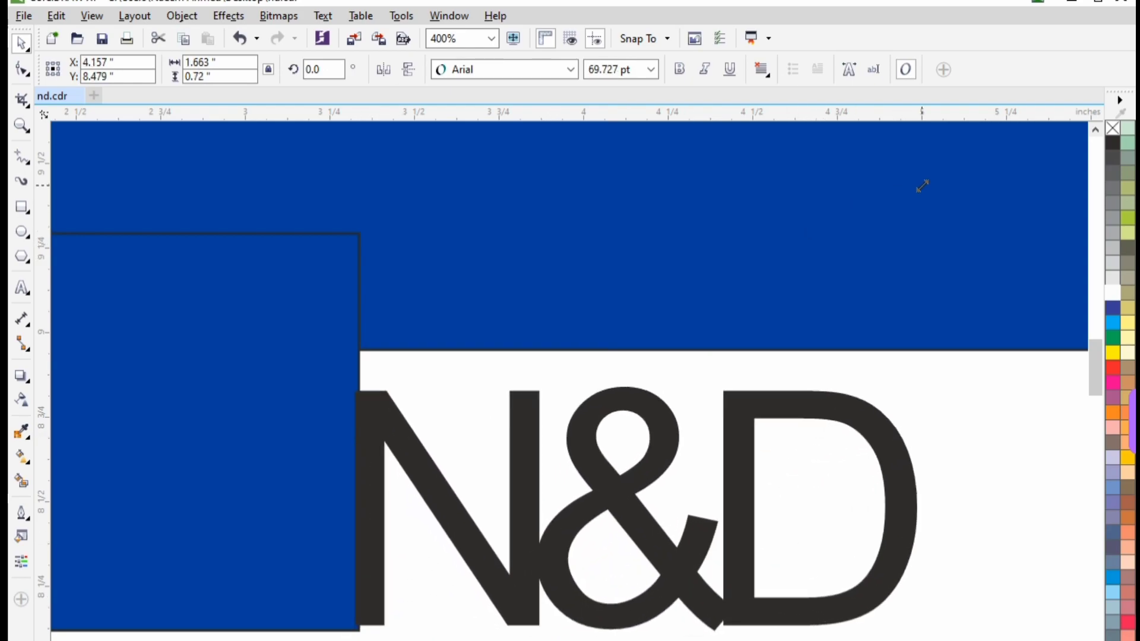
{"action": "scroll", "coordinate": [496, 298], "scroll_direction": "down", "scroll_amount": 2}
{"action": "scroll", "coordinate": [453, 317], "scroll_direction": "down", "scroll_amount": 2}
{"action": "key", "text": "z"}
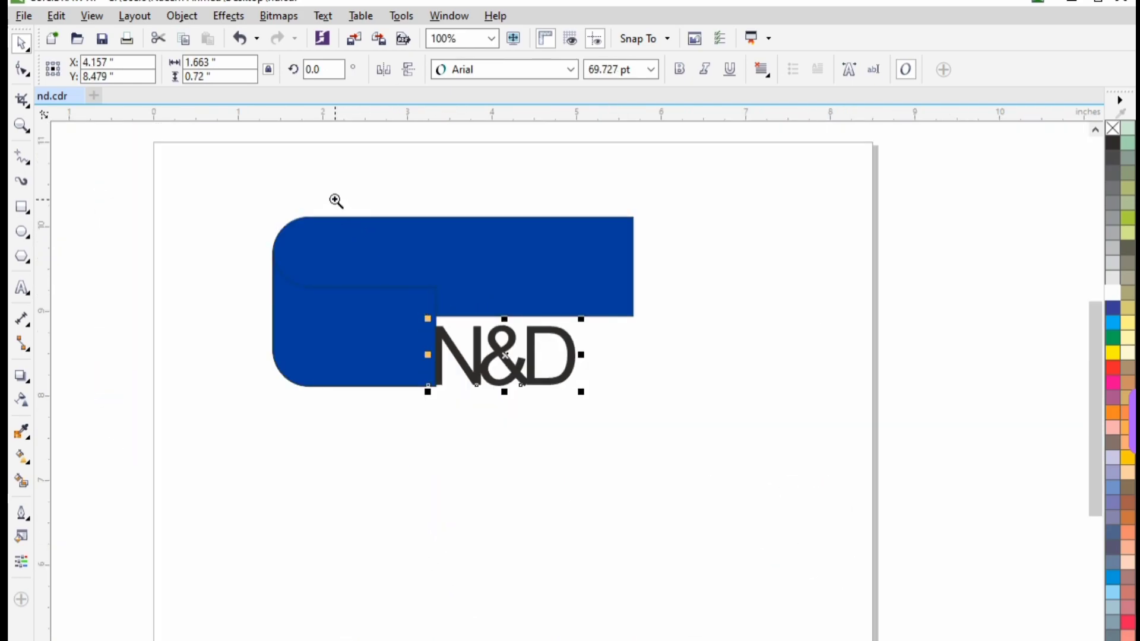
{"action": "mouse_move", "coordinate": [330, 198]}
{"action": "left_mouse_down"}
{"action": "mouse_move", "coordinate": [687, 457]}
{"action": "mouse_move", "coordinate": [984, 290]}
{"action": "left_mouse_up"}
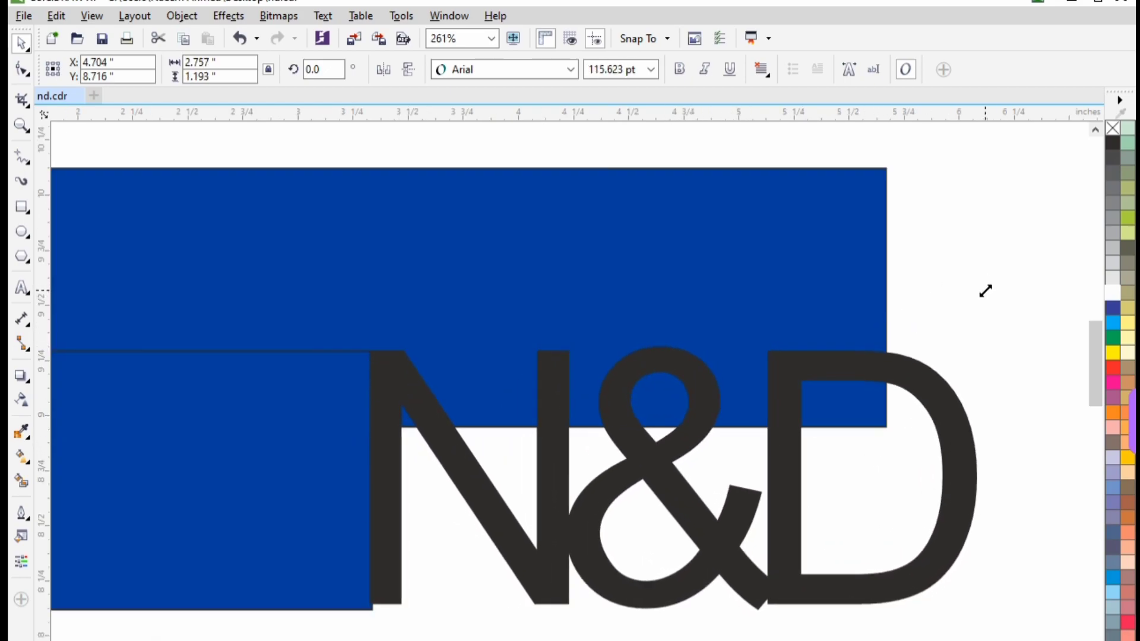
{"action": "left_click_drag", "start_coordinate": [299, 565], "coordinate": [495, 640]}
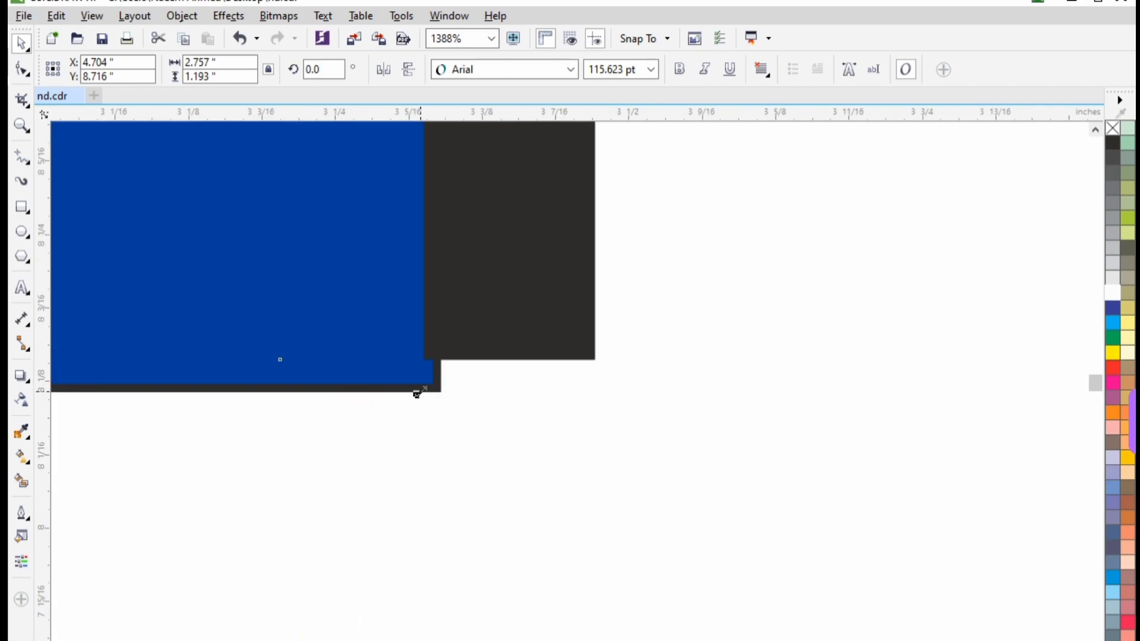
{"action": "left_click_drag", "start_coordinate": [418, 393], "coordinate": [352, 438]}
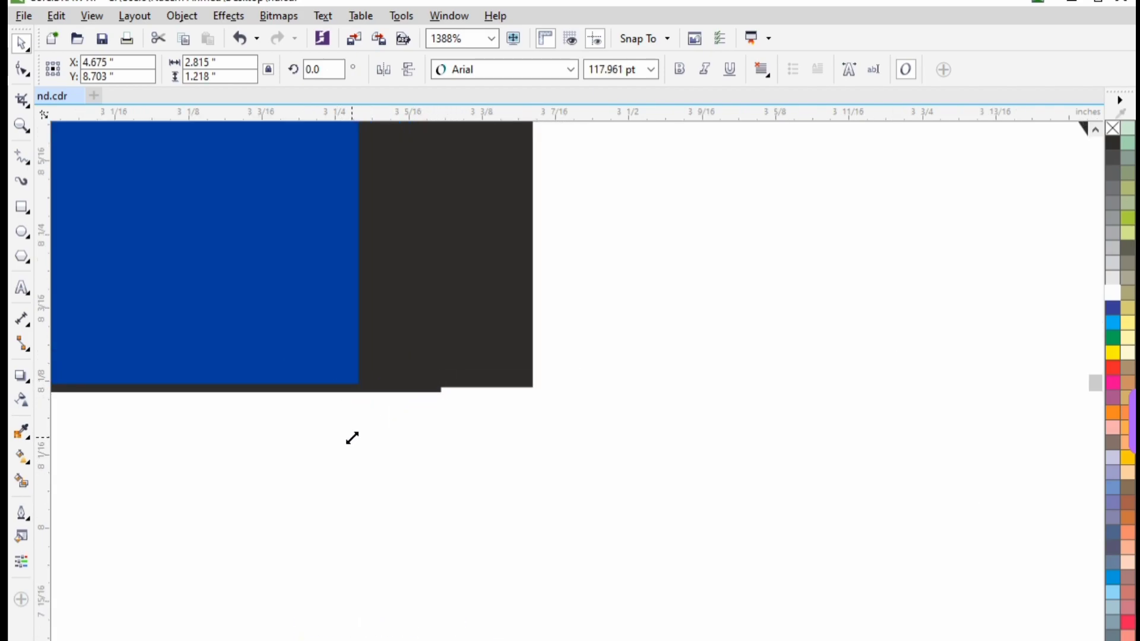
{"action": "left_click_drag", "start_coordinate": [352, 438], "coordinate": [343, 441]}
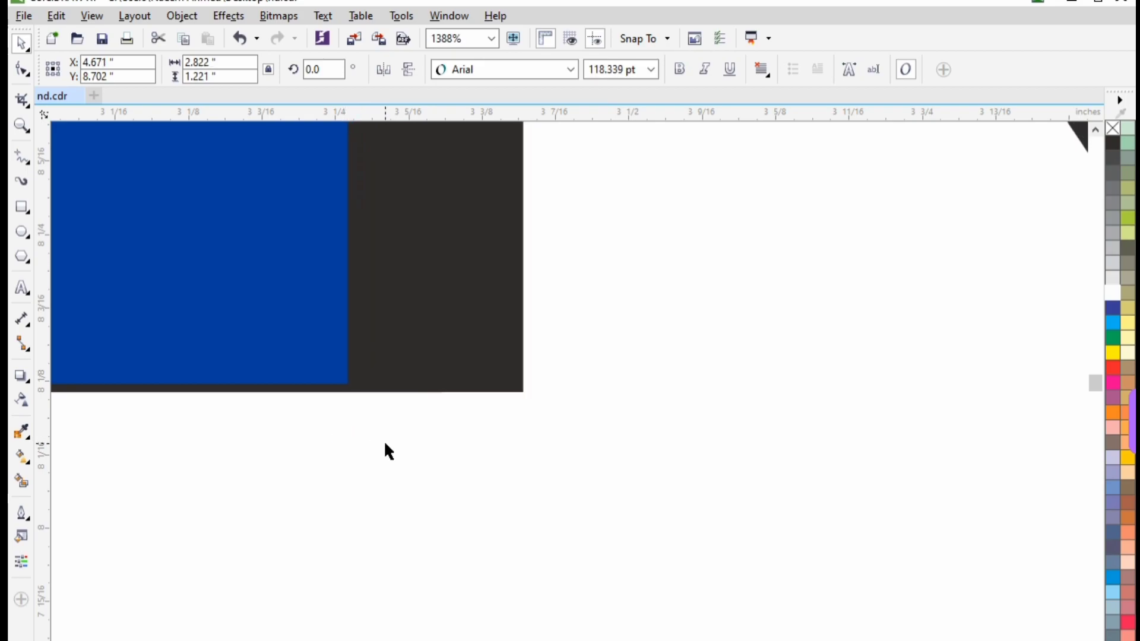
{"action": "left_click", "coordinate": [387, 451]}
{"action": "scroll", "coordinate": [387, 451], "scroll_direction": "down", "scroll_amount": 3}
{"action": "scroll", "coordinate": [387, 451], "scroll_direction": "down", "scroll_amount": 2}
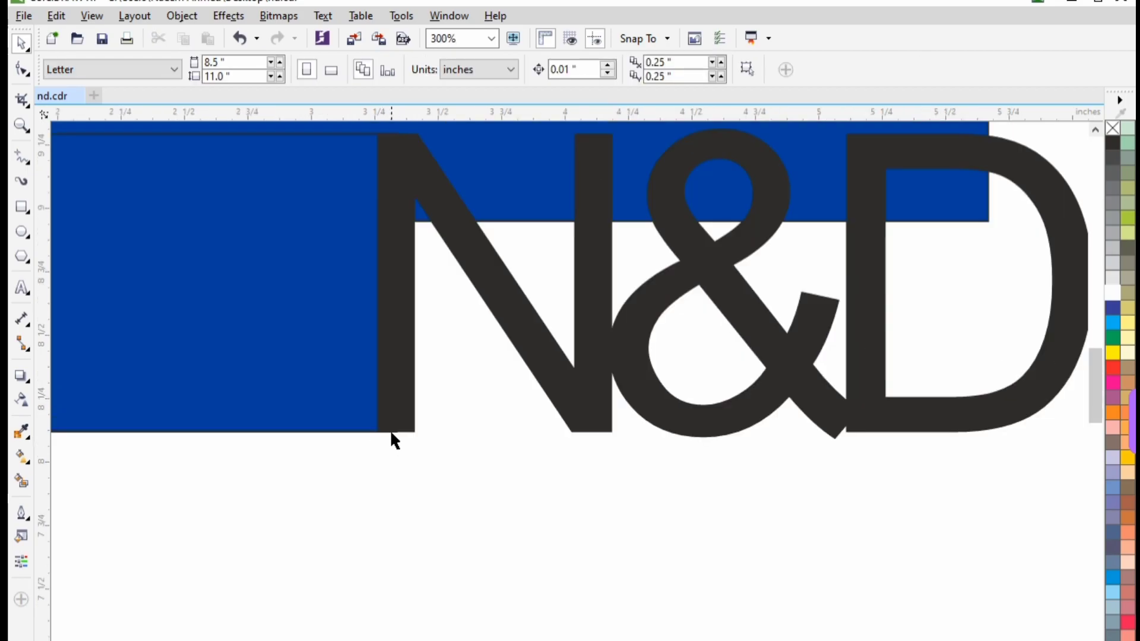
- Select the top band's right-hand nodes with the Shape tool to adjust them
{"action": "left_click", "coordinate": [406, 325]}
{"action": "left_click", "coordinate": [449, 389]}
{"action": "scroll", "coordinate": [449, 389], "scroll_direction": "down", "scroll_amount": 2}
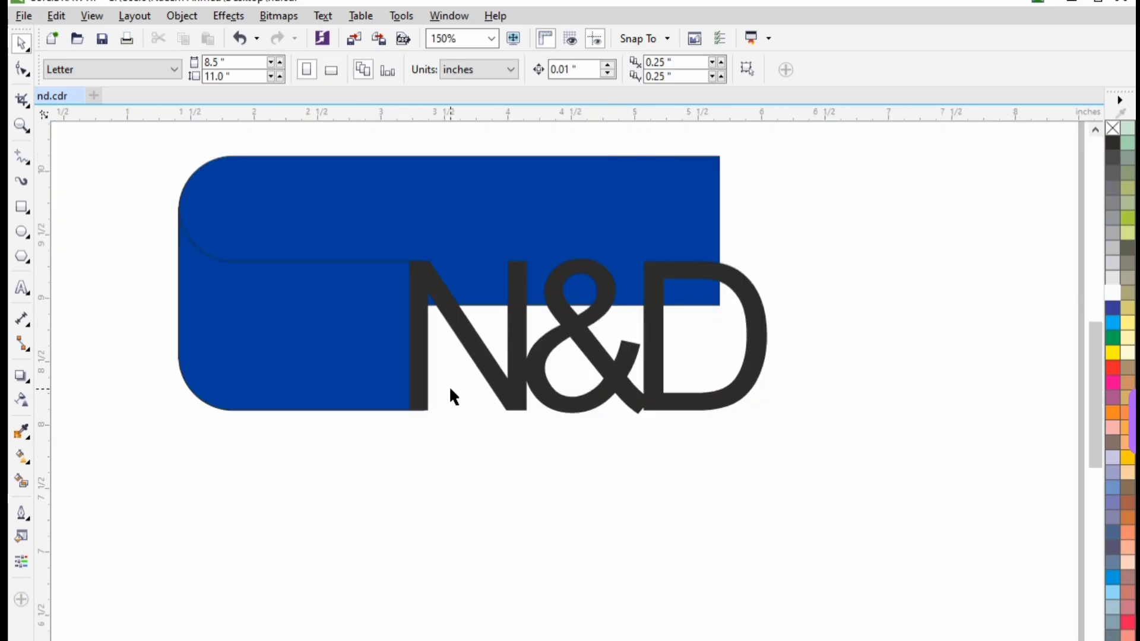
{"action": "left_click", "coordinate": [511, 233]}
{"action": "left_click", "coordinate": [22, 69]}
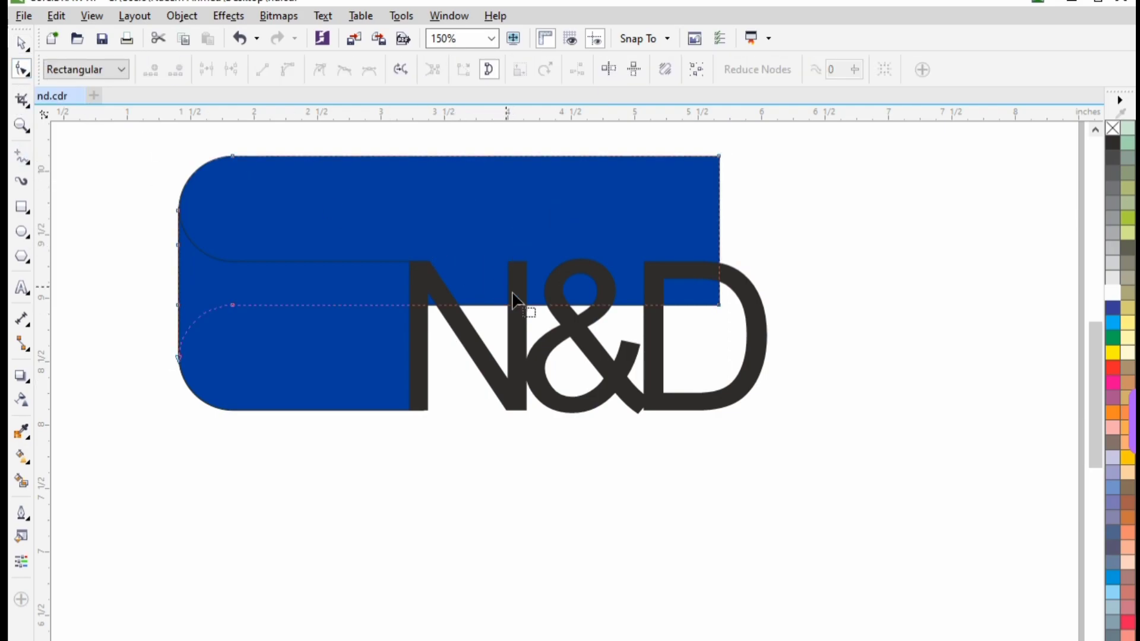
{"action": "mouse_move", "coordinate": [749, 141]}
{"action": "left_mouse_down"}
{"action": "mouse_move", "coordinate": [671, 314]}
{"action": "mouse_move", "coordinate": [923, 305]}
{"action": "left_mouse_up"}
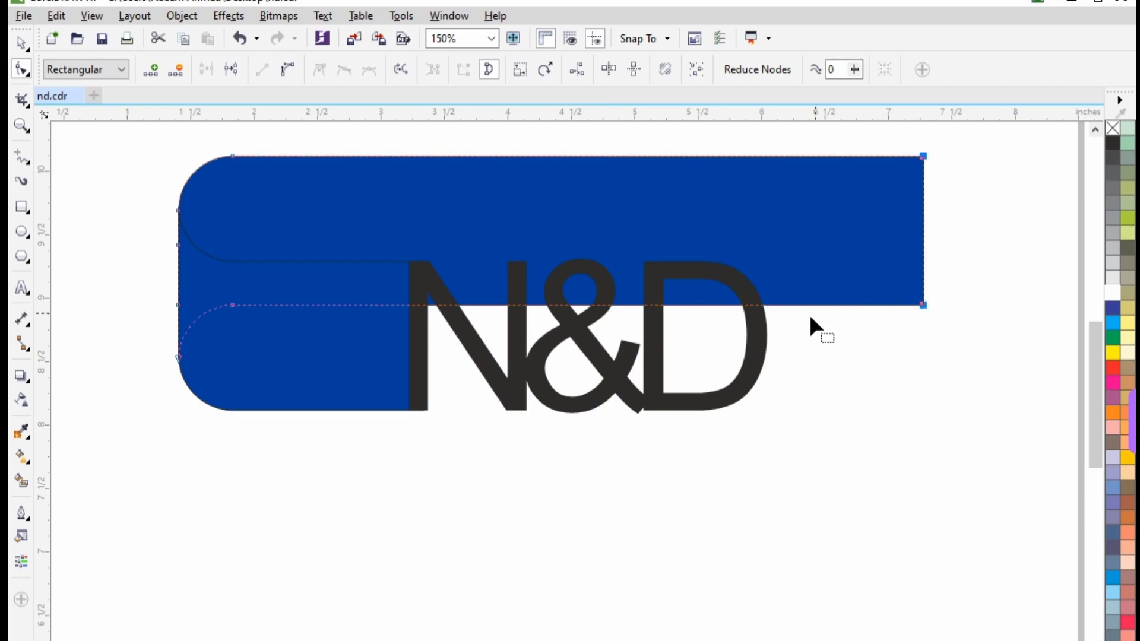
{"action": "key", "text": "space"}
{"action": "left_click", "coordinate": [580, 434]}
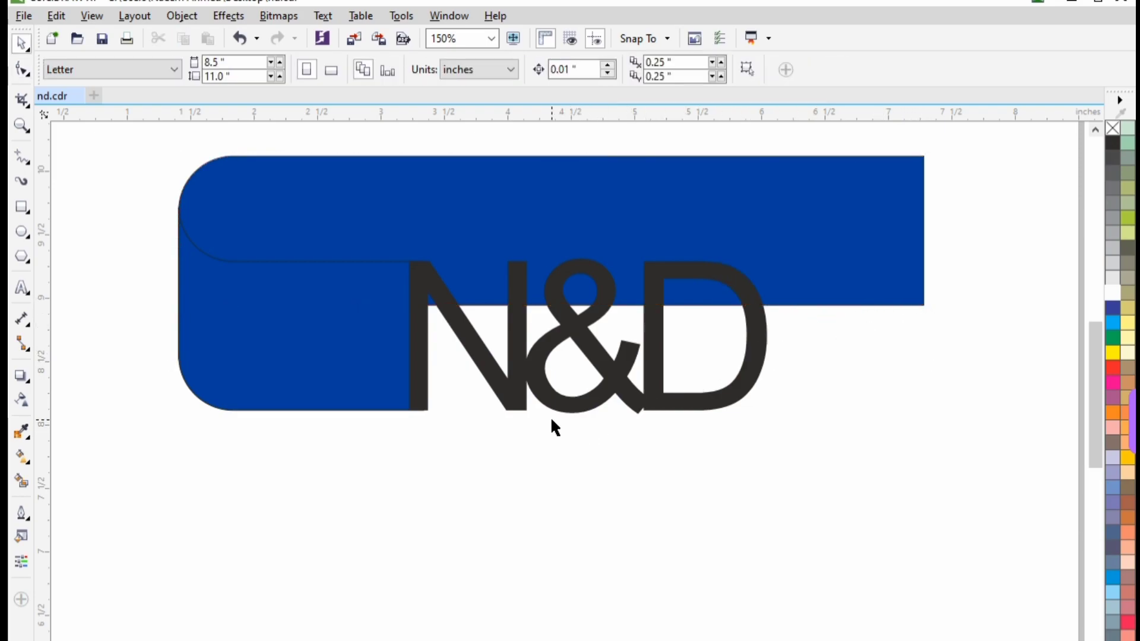
- Weld the N&D text and the blue band into one dark blue shape
{"action": "left_click", "coordinate": [510, 394]}
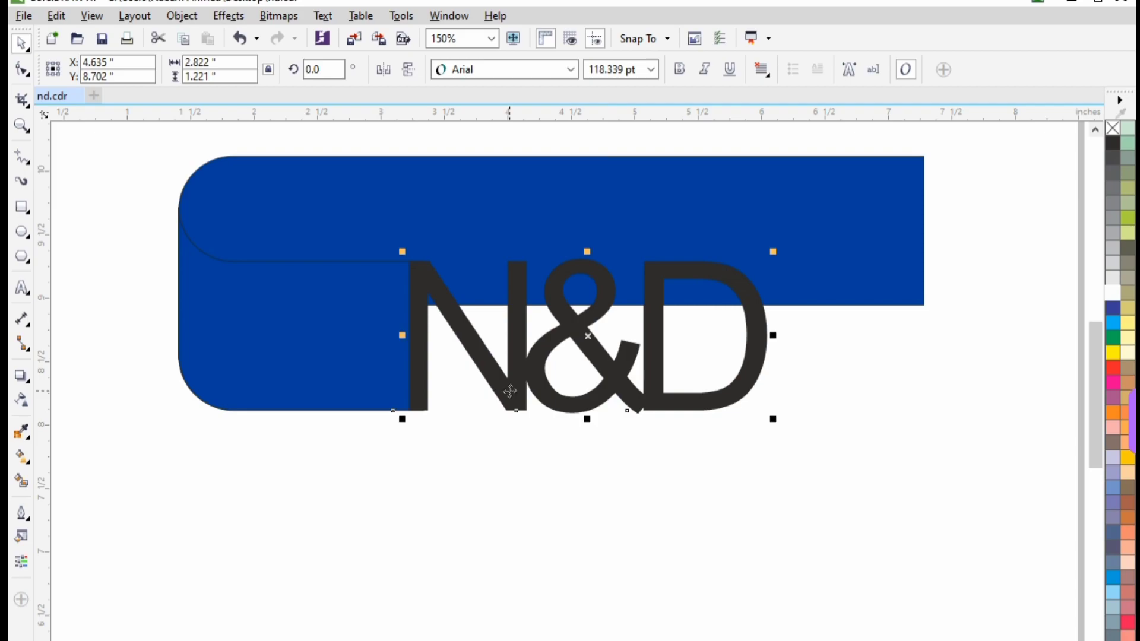
{"action": "left_click", "coordinate": [370, 353], "text": "shift"}
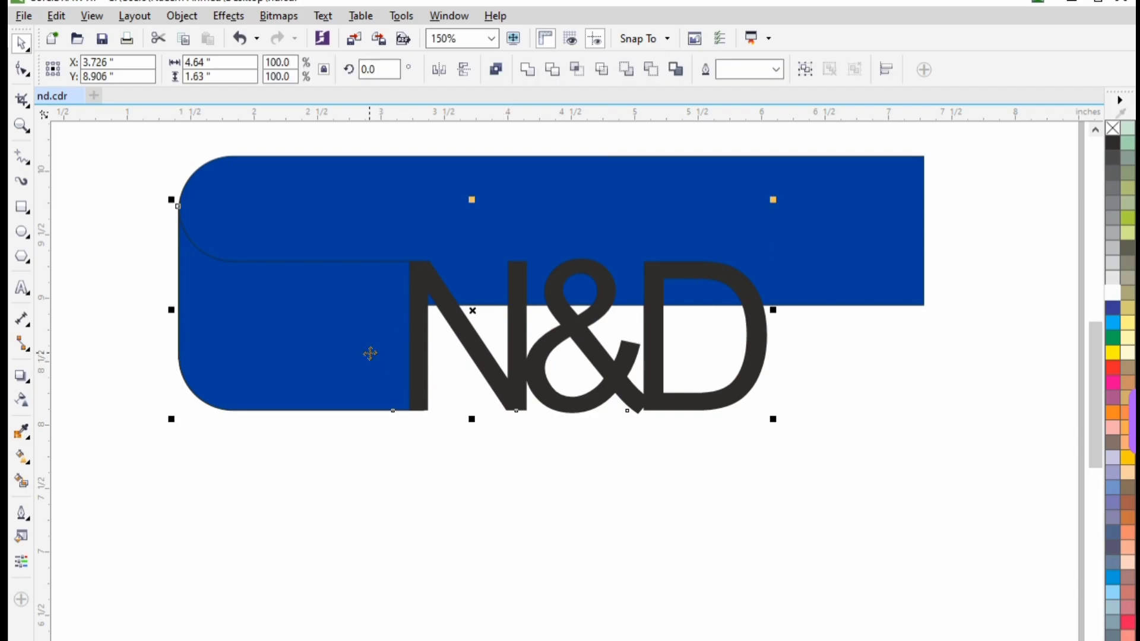
{"action": "left_click", "coordinate": [527, 70]}
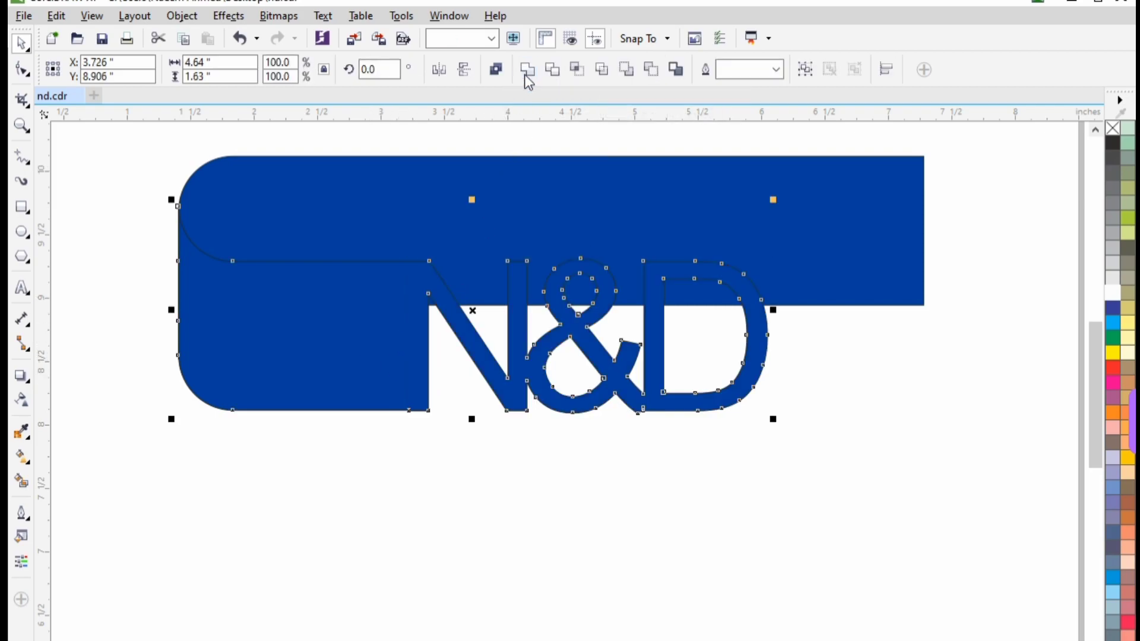
{"action": "left_click", "coordinate": [483, 472]}
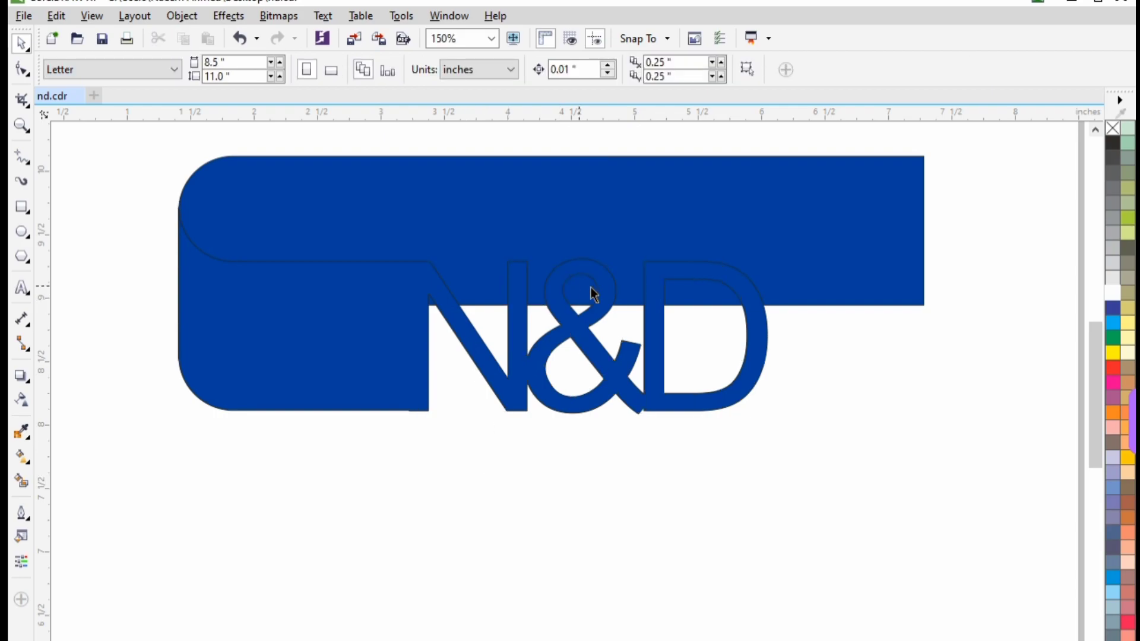
{"action": "left_click", "coordinate": [401, 352]}
{"action": "left_click", "coordinate": [498, 462]}
- Lay a linear white-to-blue gradient across the welded N&D shape, left to right
{"action": "left_click", "coordinate": [20, 463]}
{"action": "left_click", "coordinate": [758, 342]}
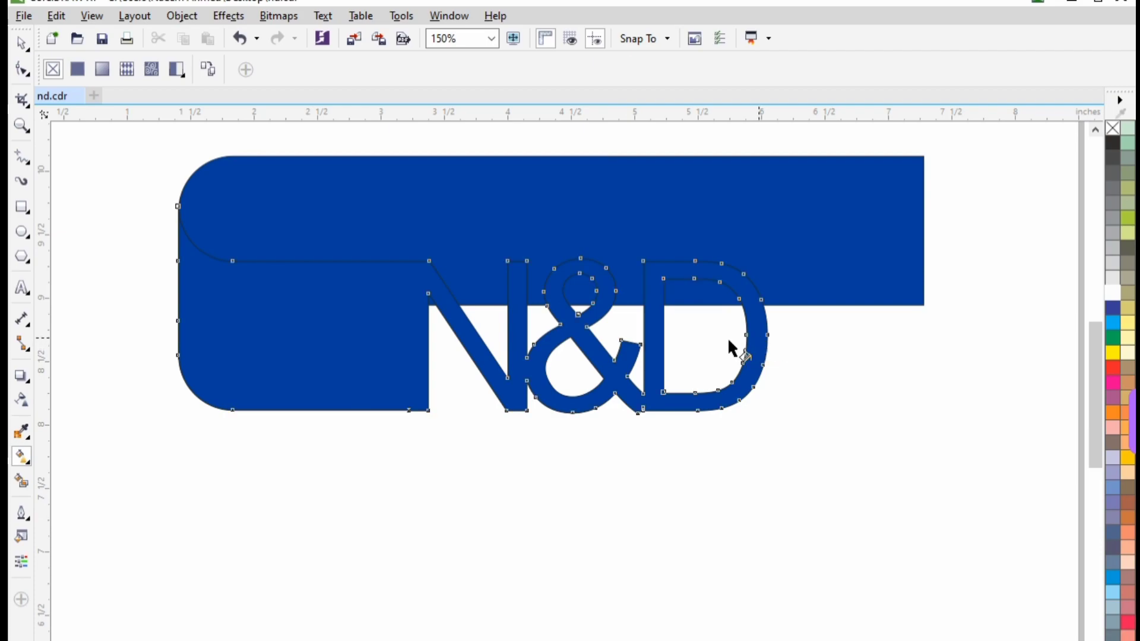
{"action": "left_click", "coordinate": [452, 345]}
{"action": "left_click_drag", "start_coordinate": [610, 343], "coordinate": [184, 339]}
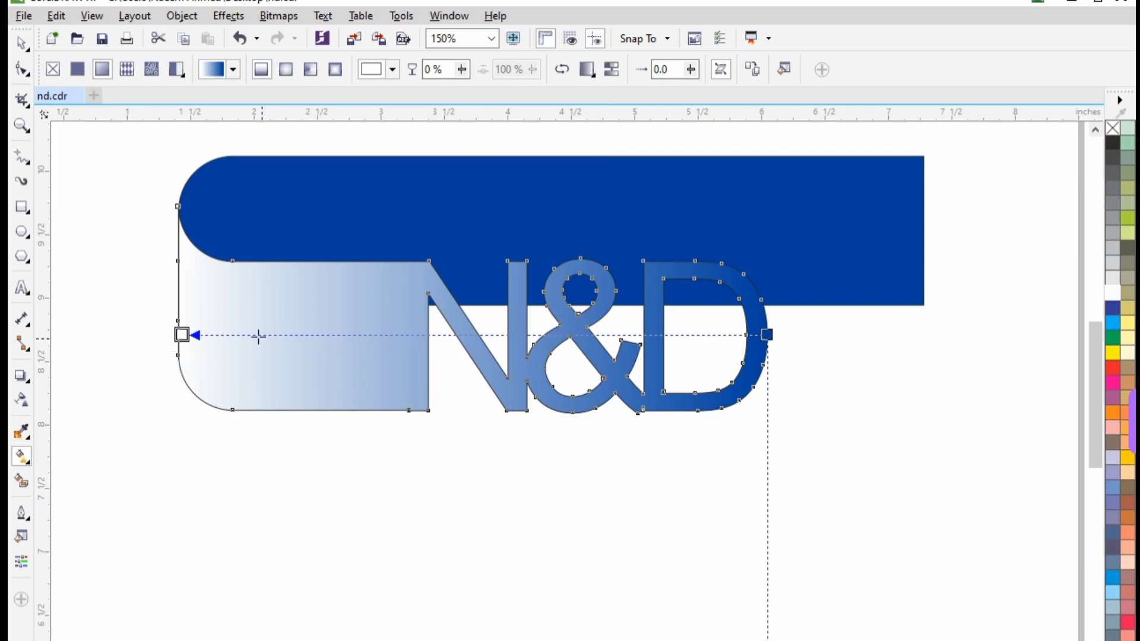
- Add a colour node near the gradient's left end and shift it slightly left
{"action": "double_click", "coordinate": [229, 335]}
{"action": "left_click_drag", "start_coordinate": [229, 334], "coordinate": [223, 335]}
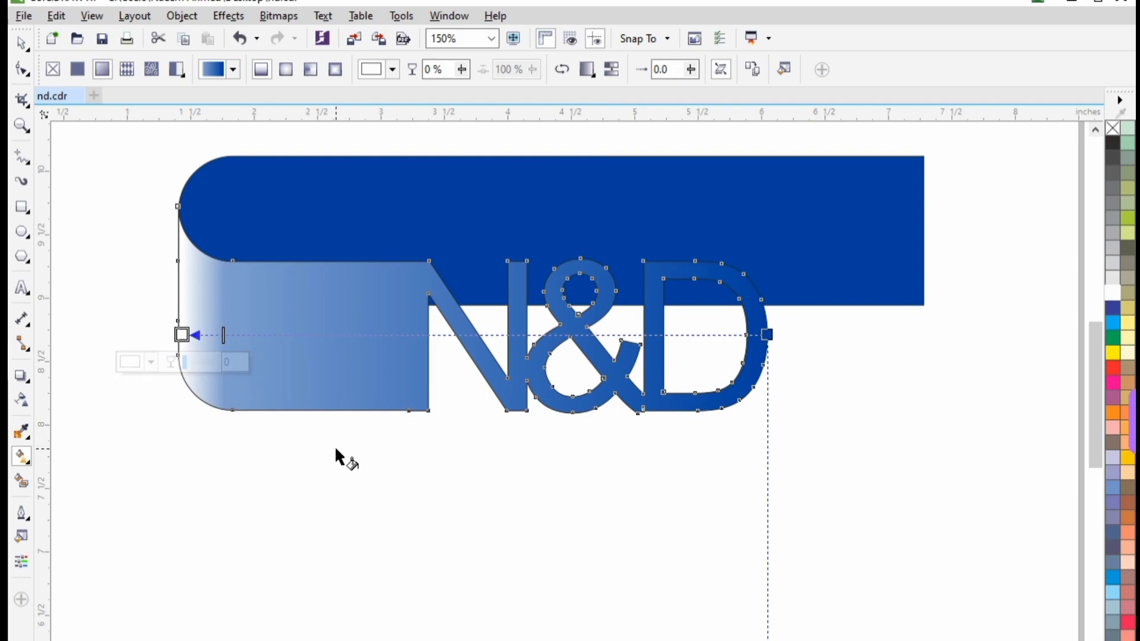
{"action": "key", "text": "space"}
{"action": "left_click", "coordinate": [408, 431]}
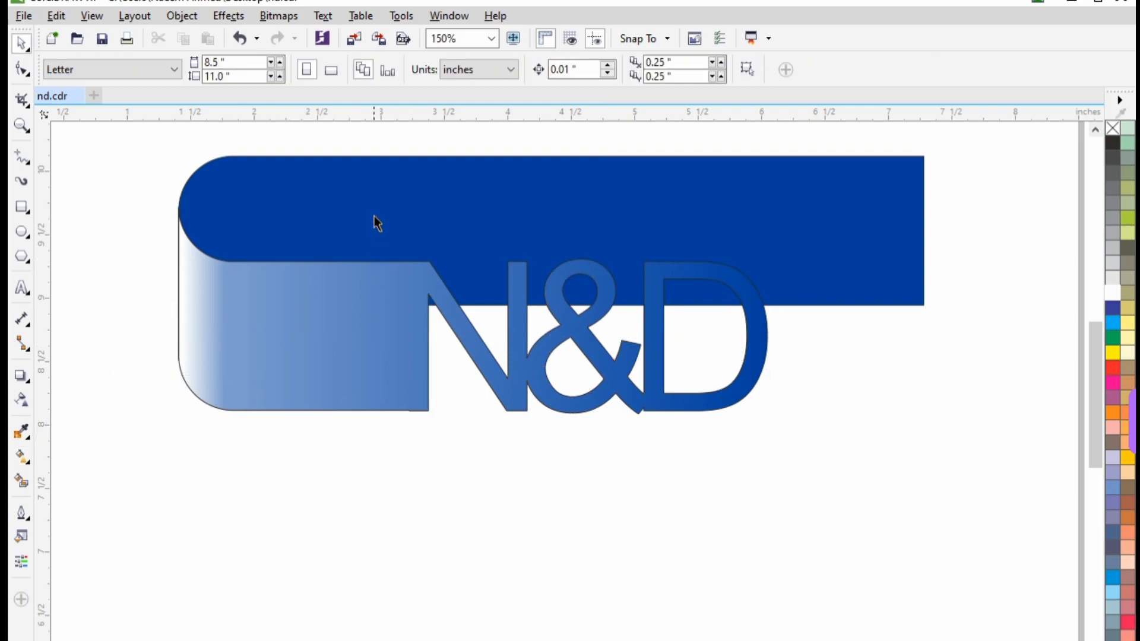
{"action": "left_click", "coordinate": [28, 463]}
- Fill the top banner with a gradient from black at its curled left end into dark blue, midpoint shifted left
{"action": "left_click", "coordinate": [917, 220]}
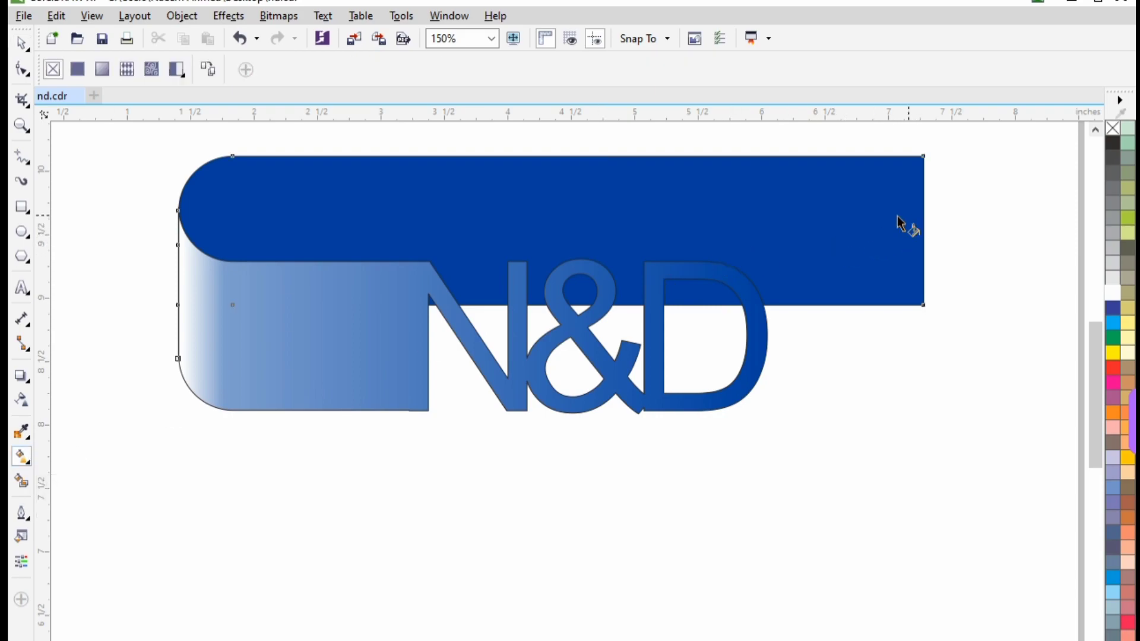
{"action": "left_click_drag", "start_coordinate": [922, 219], "coordinate": [186, 236]}
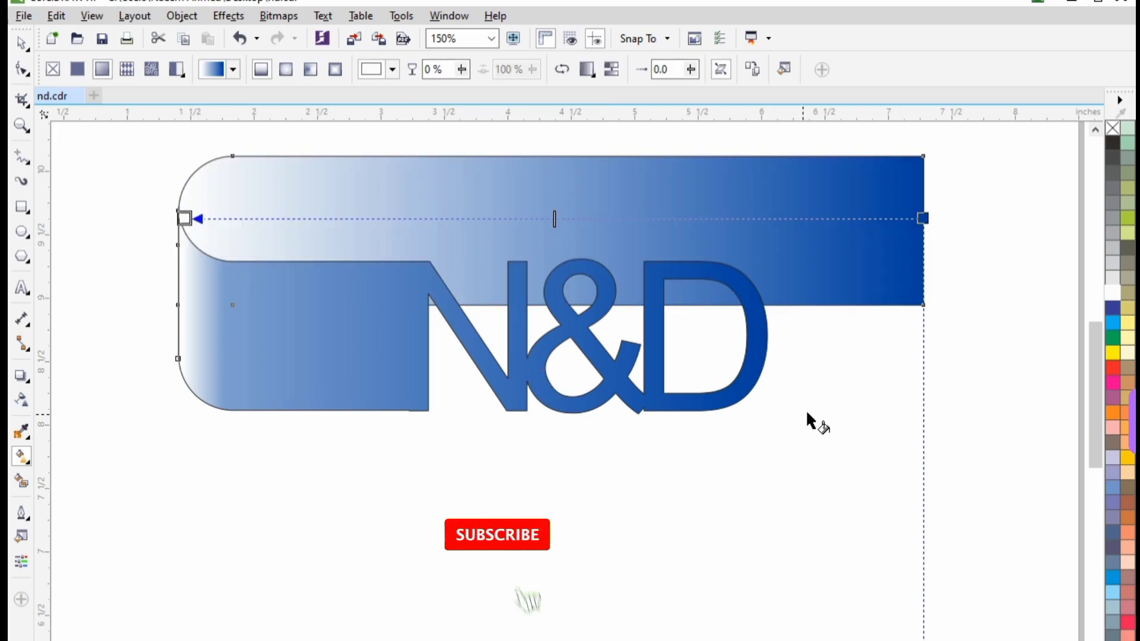
{"action": "left_click_drag", "start_coordinate": [555, 219], "coordinate": [422, 218]}
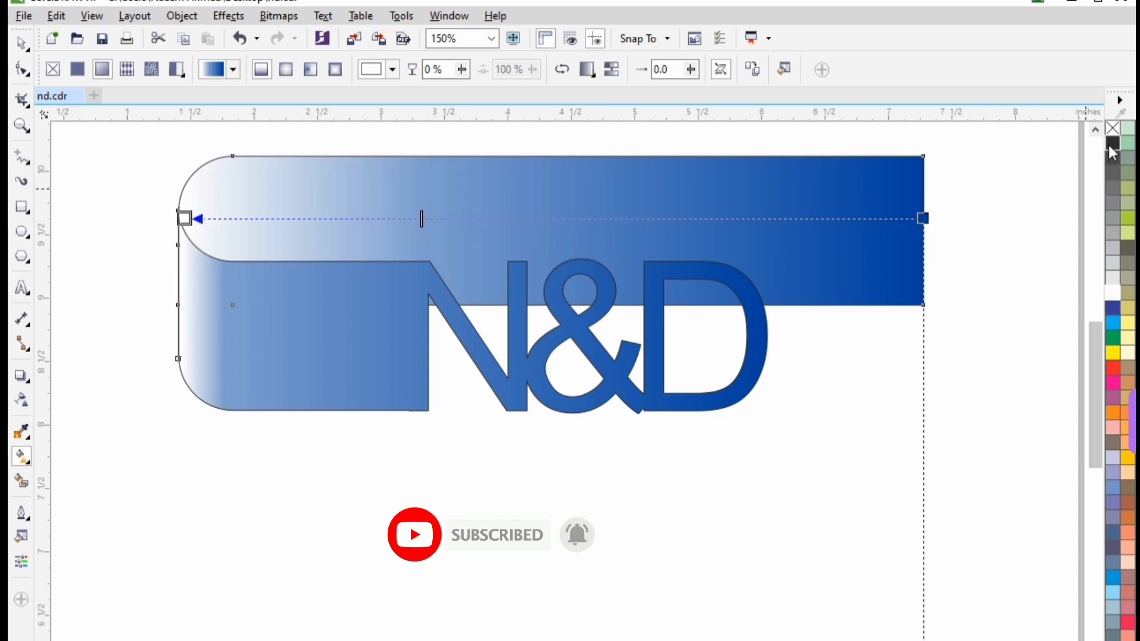
{"action": "left_click_drag", "start_coordinate": [1112, 150], "coordinate": [185, 218]}
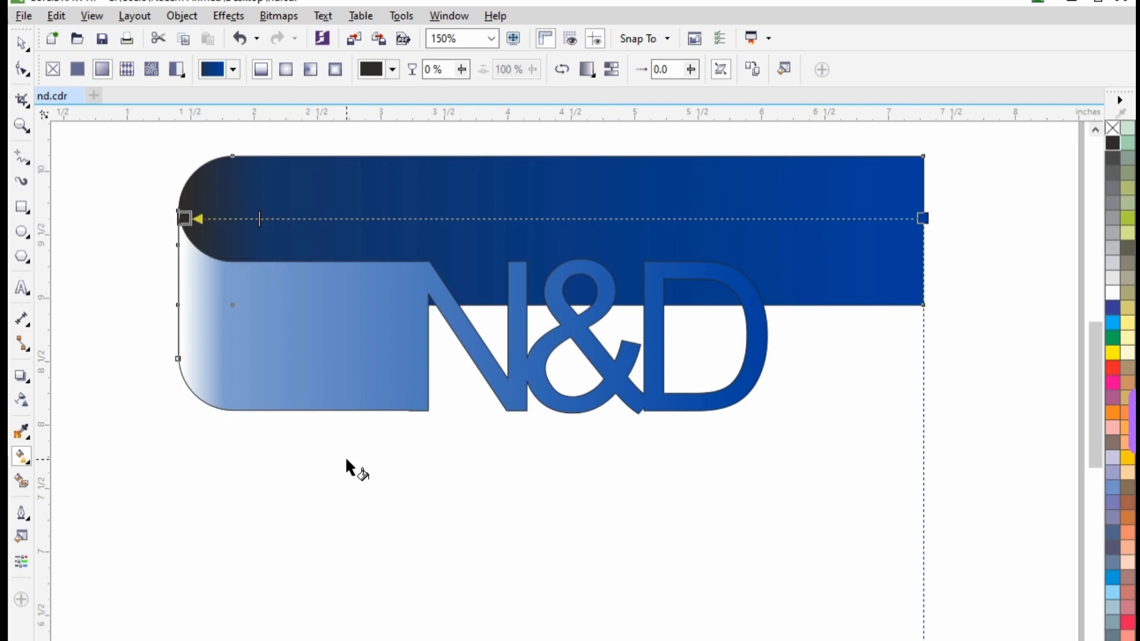
{"action": "key", "text": "space"}
{"action": "left_click", "coordinate": [392, 473]}
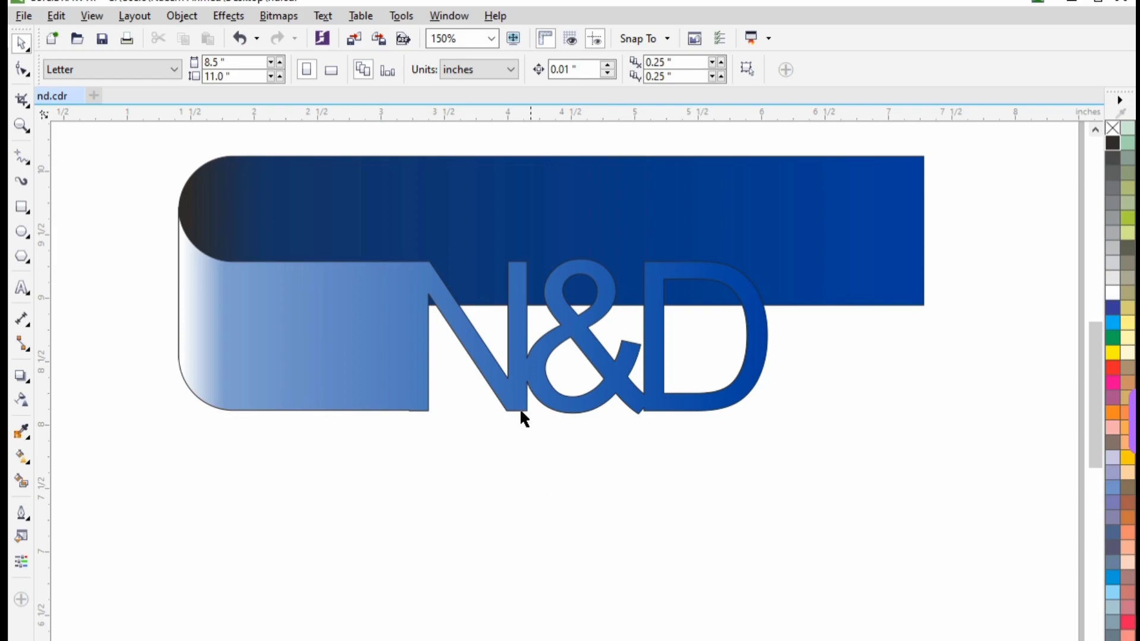
{"action": "scroll", "coordinate": [498, 397], "scroll_direction": "down", "scroll_amount": 2}
{"action": "left_click_drag", "start_coordinate": [292, 258], "coordinate": [792, 445]}
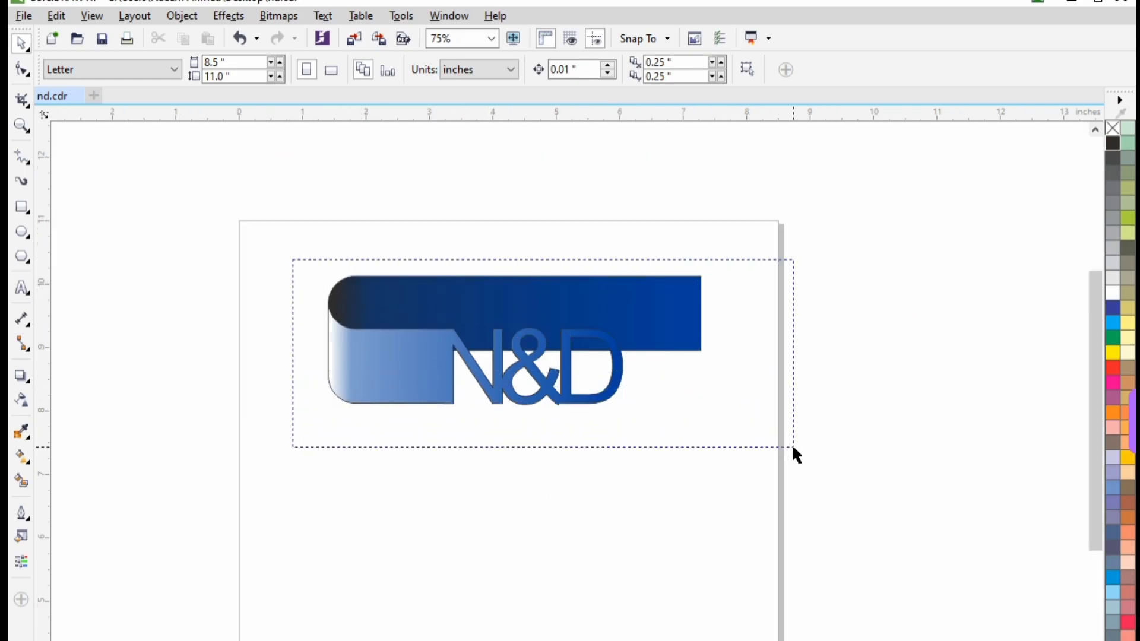
- Nudge the logo up and left, then group all its parts with Ctrl+G
{"action": "key", "text": "shift+F2"}
{"action": "scroll", "coordinate": [792, 449], "scroll_direction": "down", "scroll_amount": 2}
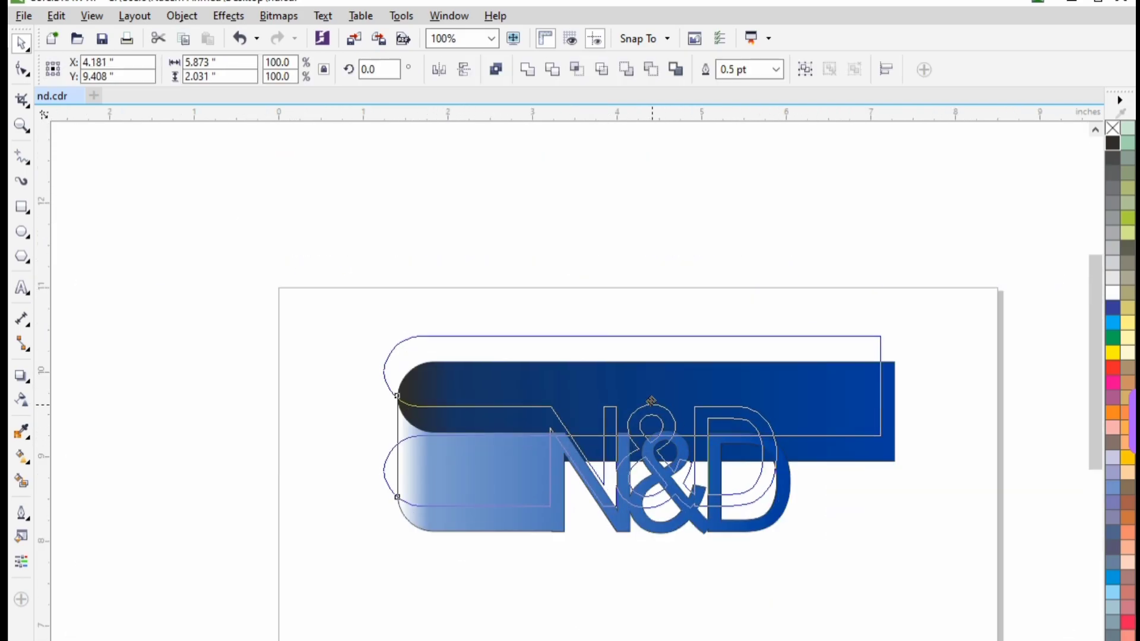
{"action": "left_click_drag", "start_coordinate": [677, 433], "coordinate": [661, 402]}
{"action": "left_click", "coordinate": [682, 553]}
{"action": "left_click_drag", "start_coordinate": [349, 300], "coordinate": [944, 562]}
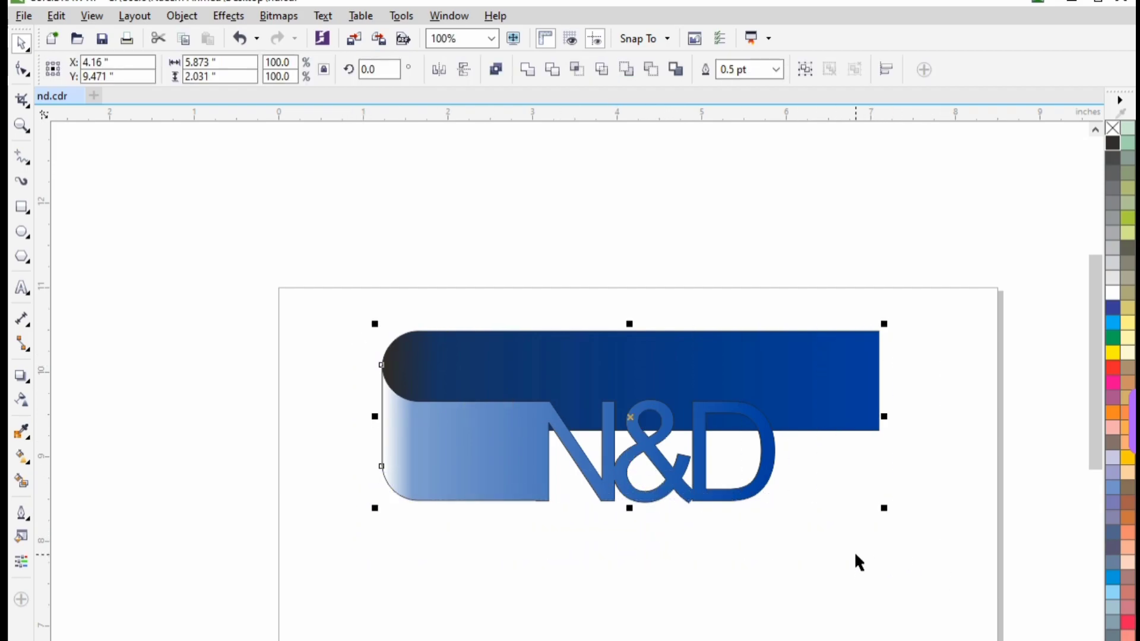
{"action": "key", "text": "ctrl+g"}
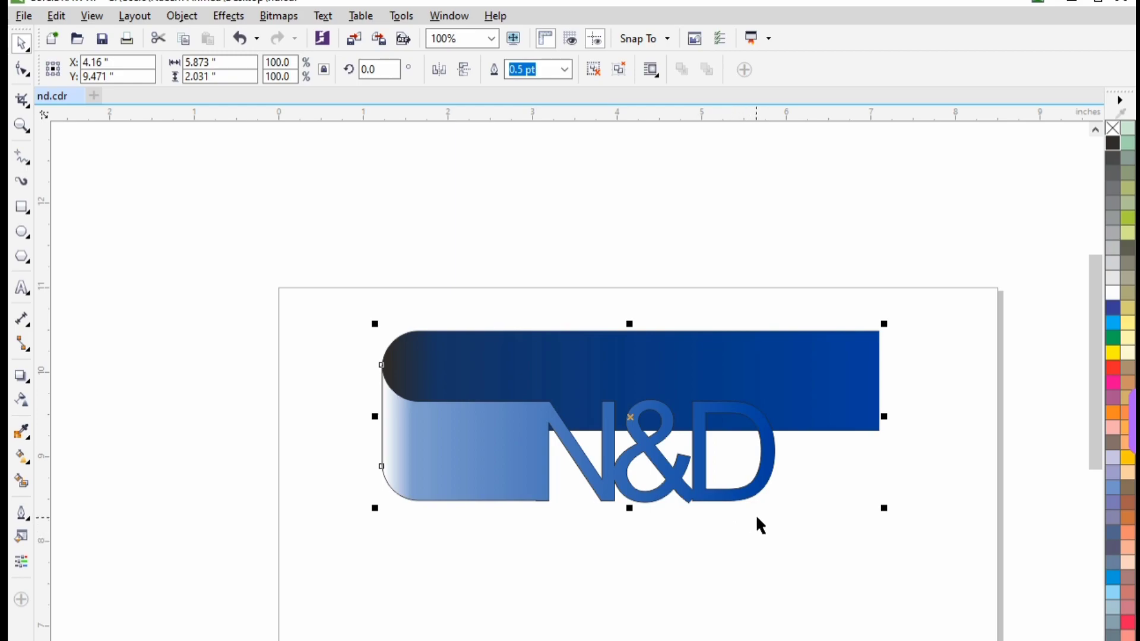
- Add a downward drop shadow to the logo with feather 6 and opacity 71
{"action": "left_click", "coordinate": [21, 376]}
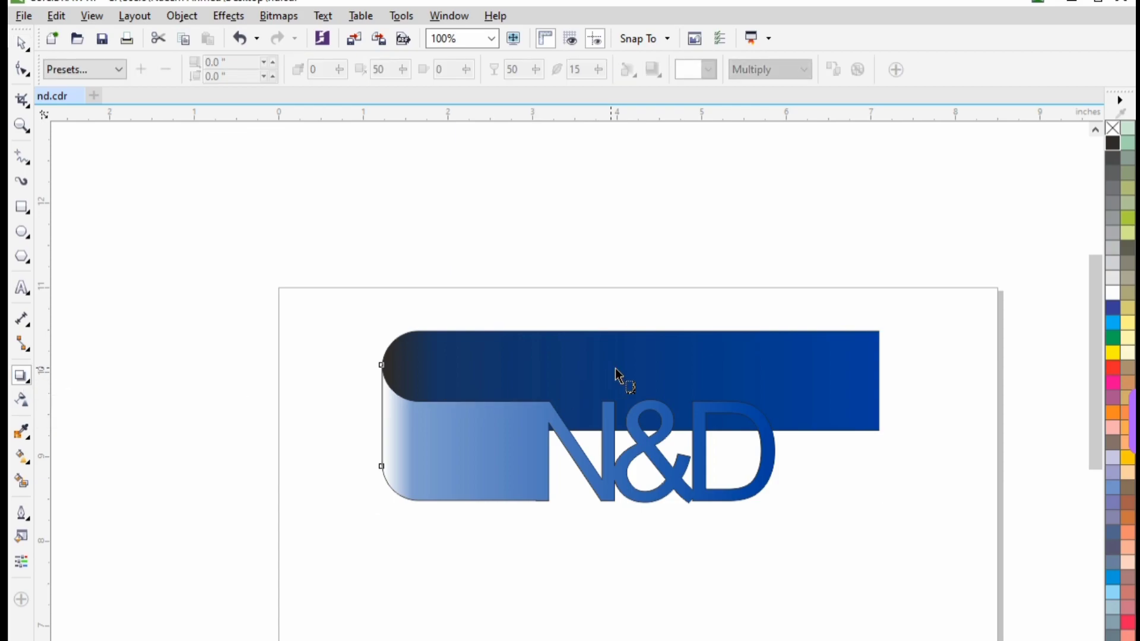
{"action": "left_click_drag", "start_coordinate": [611, 347], "coordinate": [639, 512]}
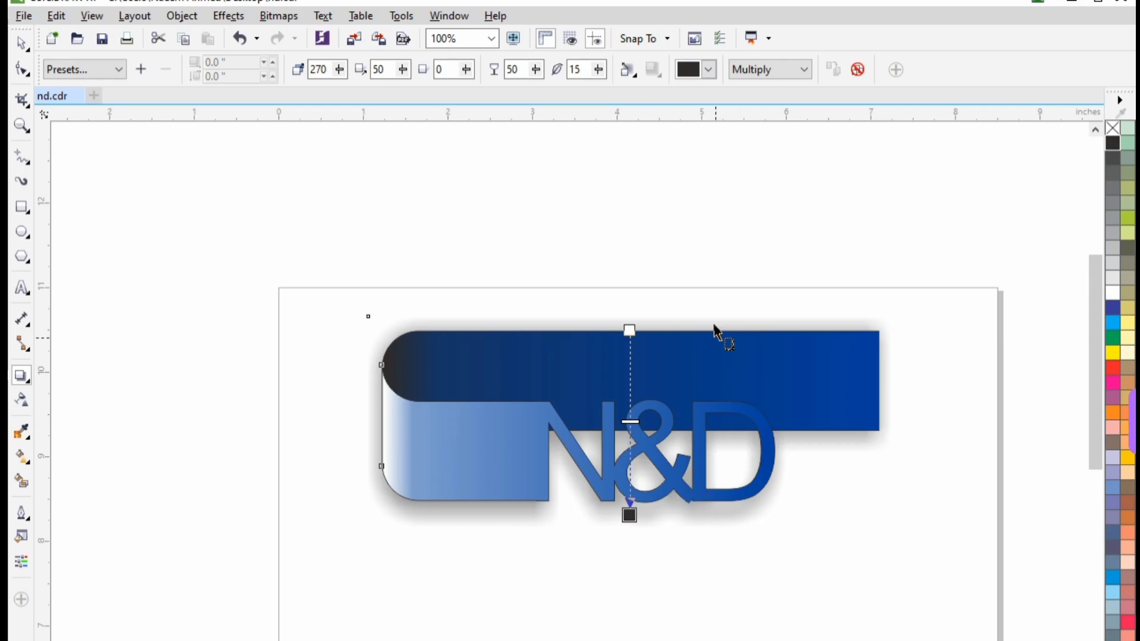
{"action": "left_click_drag", "start_coordinate": [600, 76], "coordinate": [597, 77]}
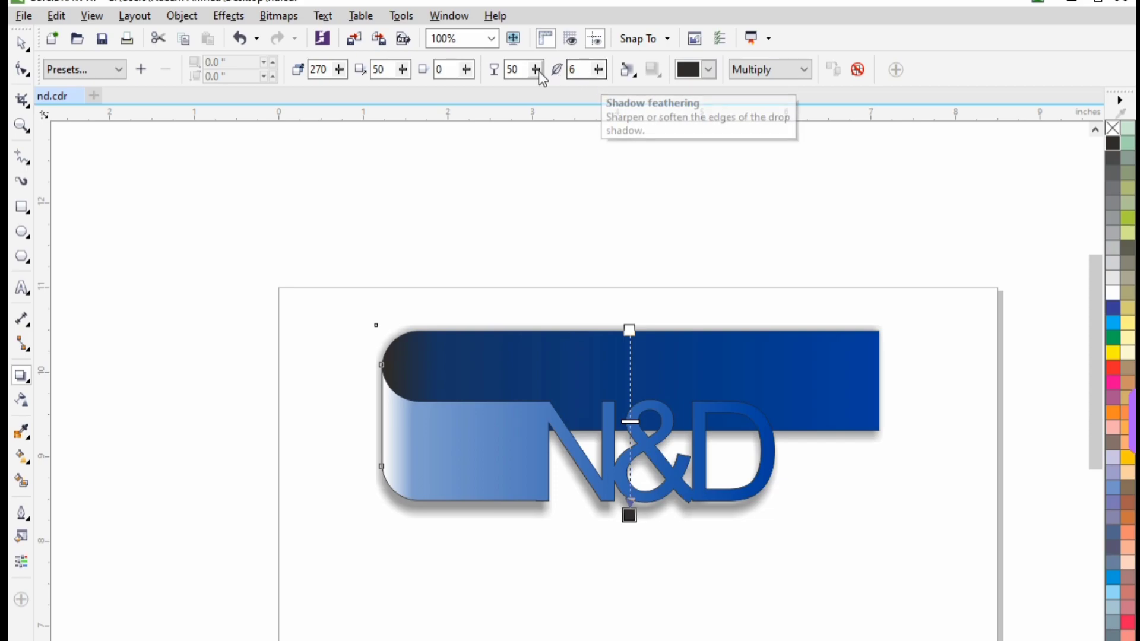
{"action": "left_click_drag", "start_coordinate": [537, 70], "coordinate": [551, 76]}
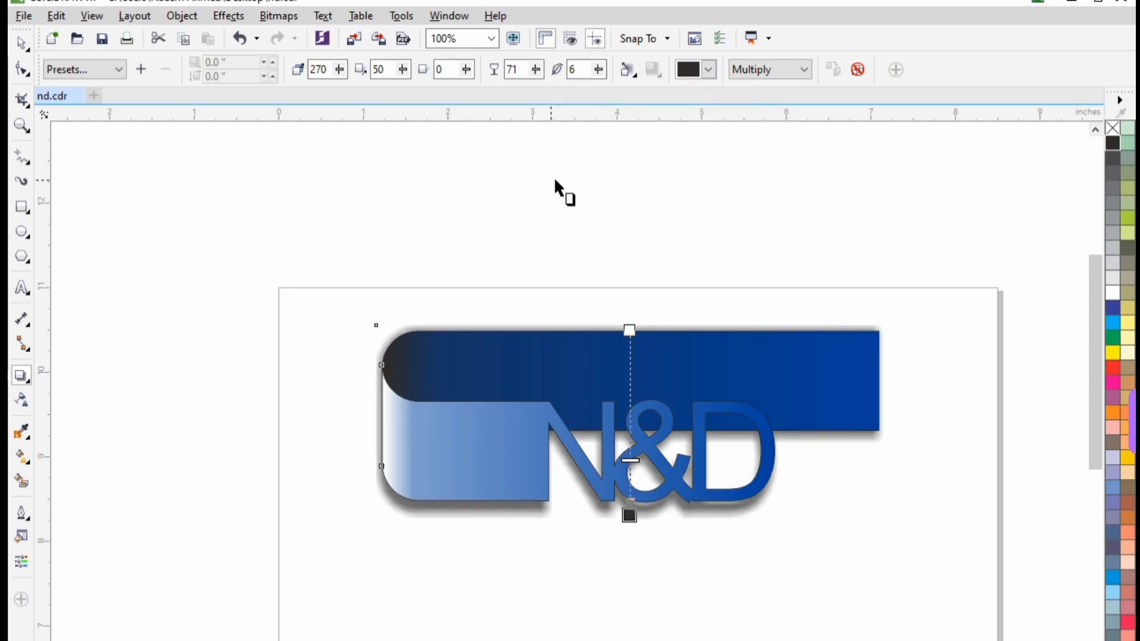
{"action": "left_click", "coordinate": [21, 42]}
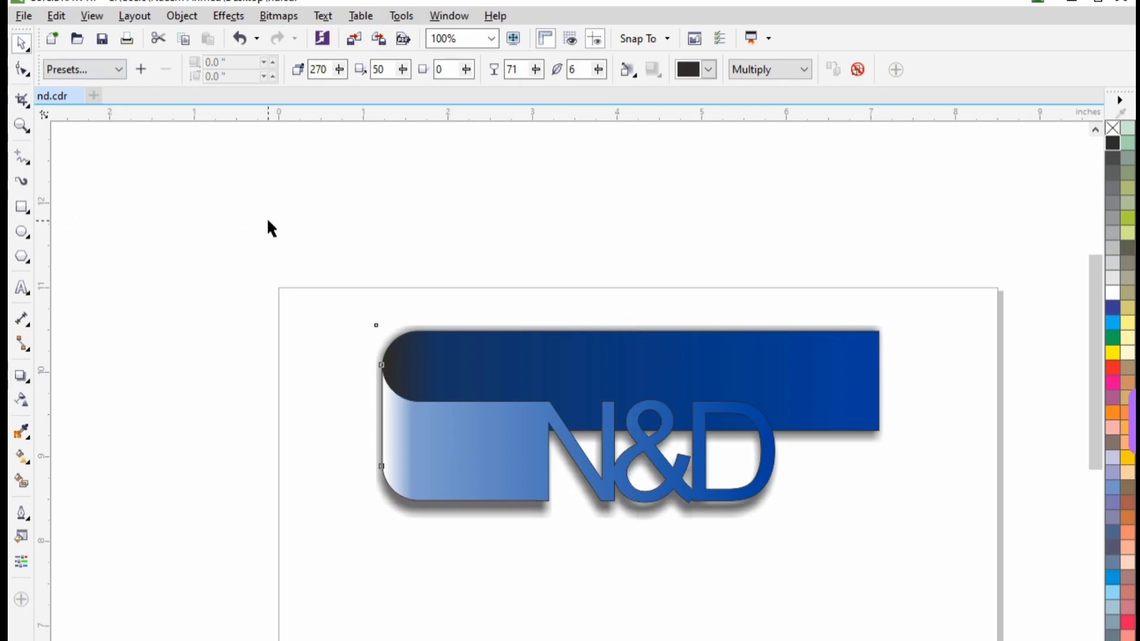
{"action": "left_click_drag", "start_coordinate": [325, 255], "coordinate": [967, 571]}
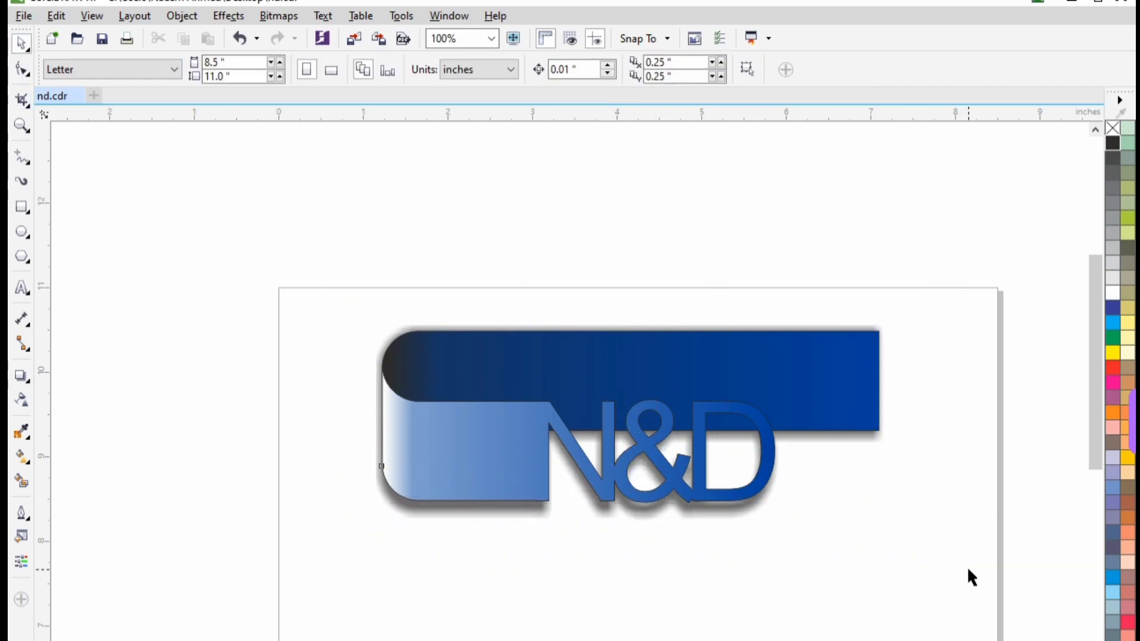
{"action": "key", "text": "shift+F2"}
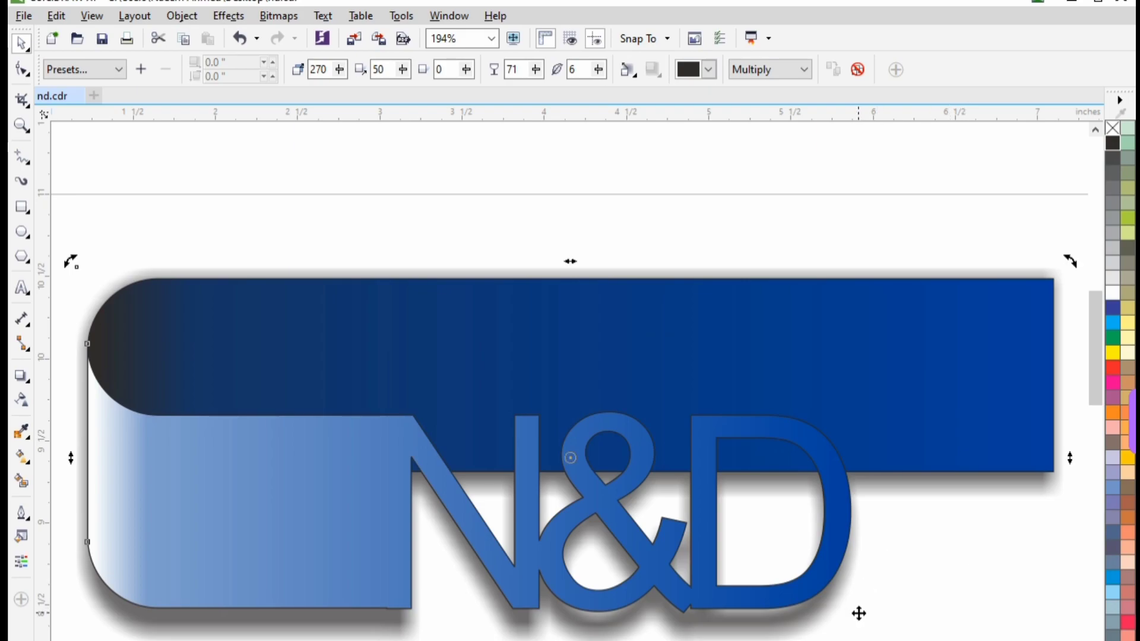
{"action": "key", "text": "Escape"}
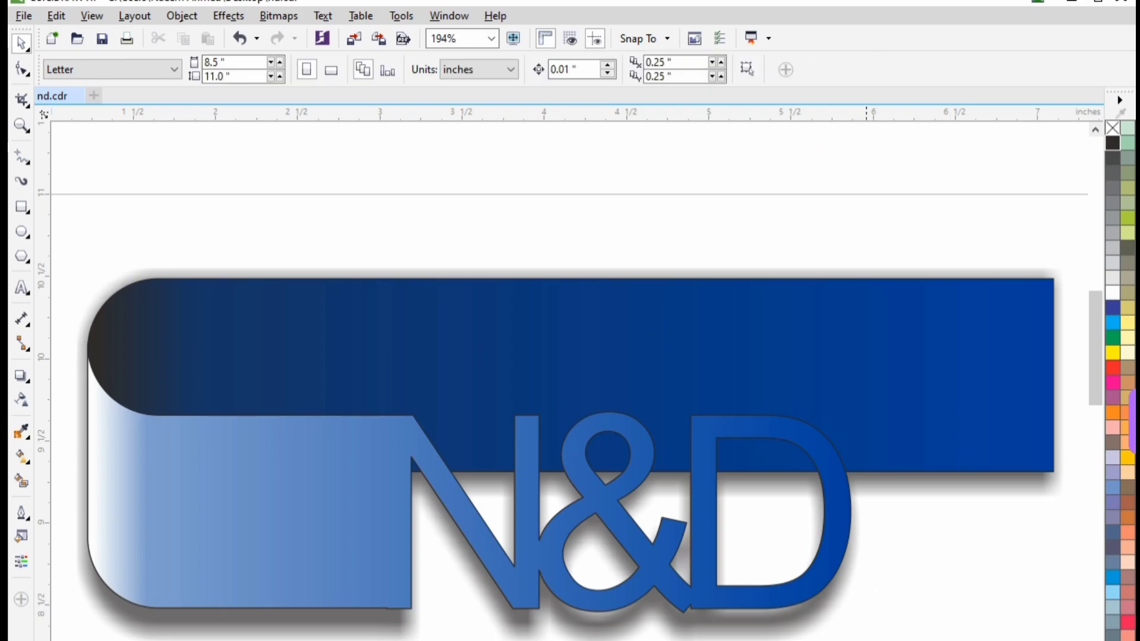
{"action": "key", "text": "F3"}
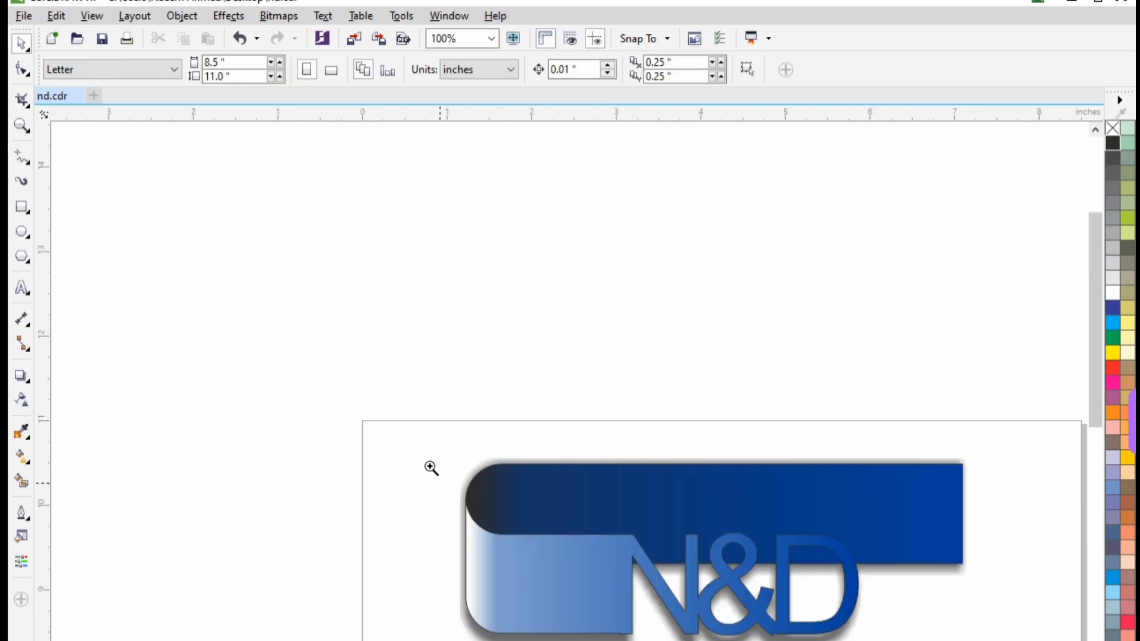
{"action": "mouse_move", "coordinate": [401, 424]}
{"action": "left_mouse_down"}
{"action": "mouse_move", "coordinate": [932, 638]}
{"action": "mouse_move", "coordinate": [1024, 640]}
{"action": "left_mouse_up"}
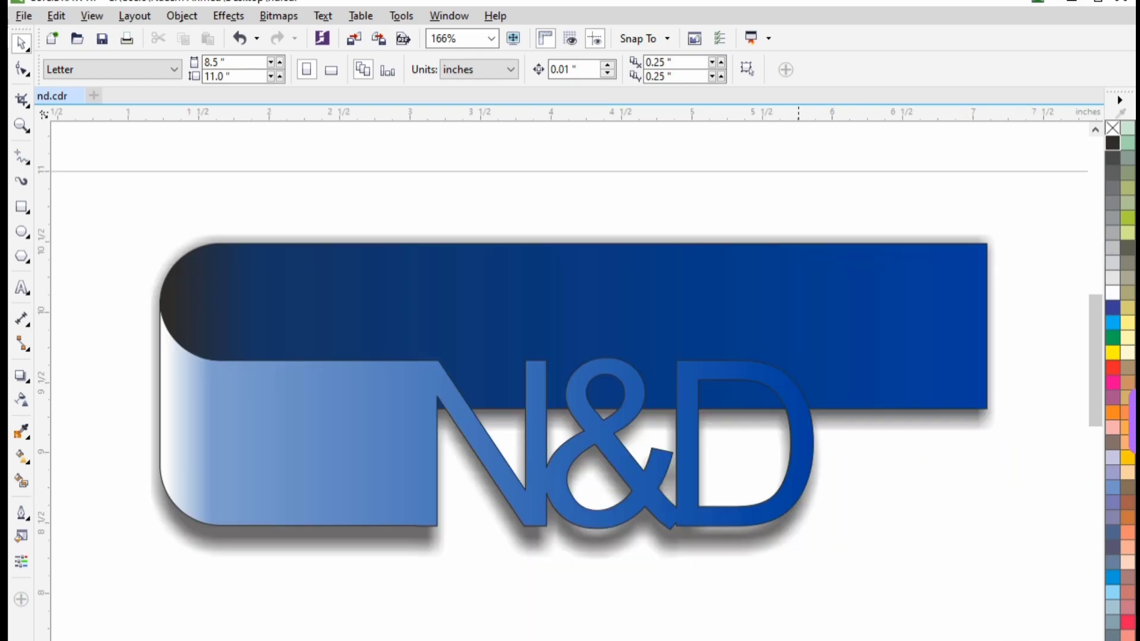